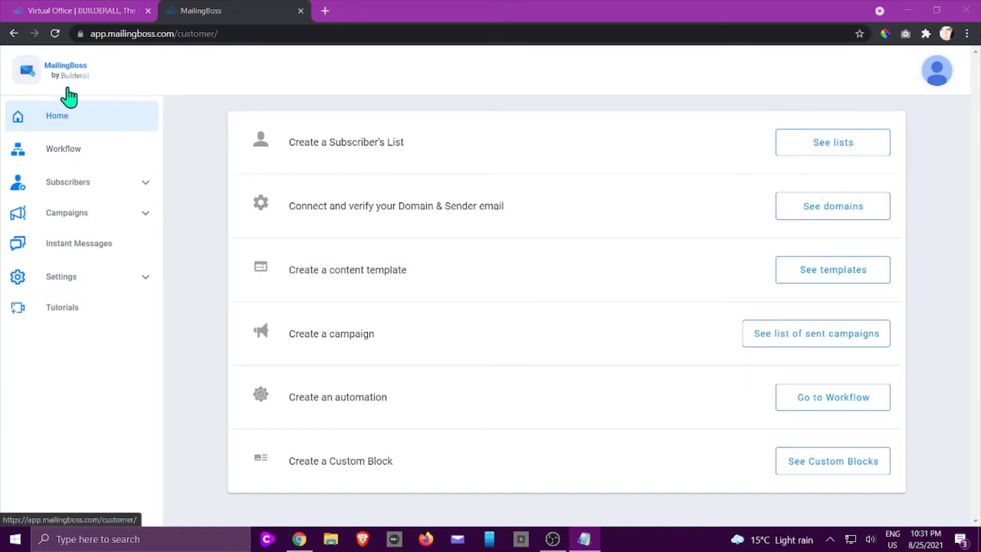
# Expand the Campaigns menu in the left sidebar of the dashboard
pyautogui.click(119, 223)
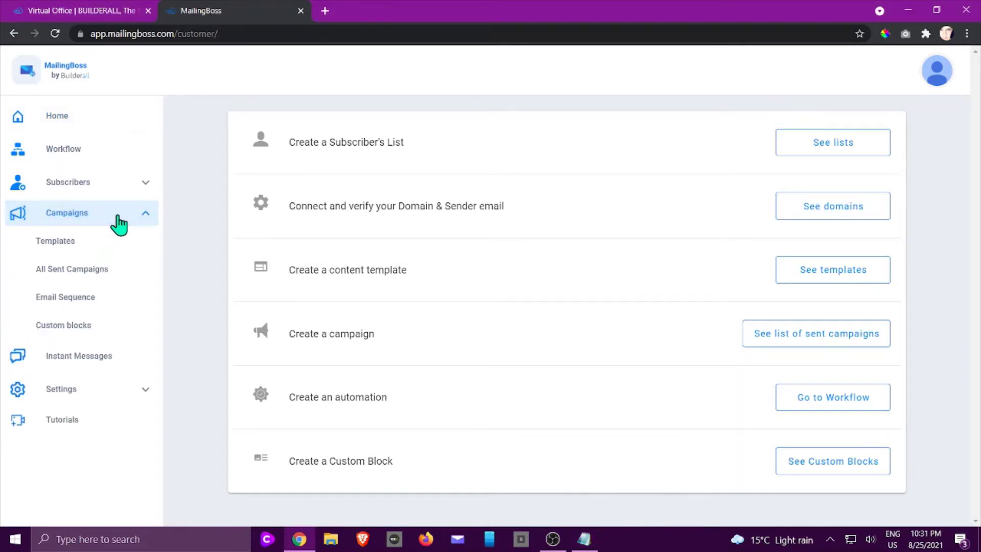
# Create a new email sequence named 'Team Matrix Newsletter' with the Team Matrix Newsletter main list
pyautogui.click(90, 301)
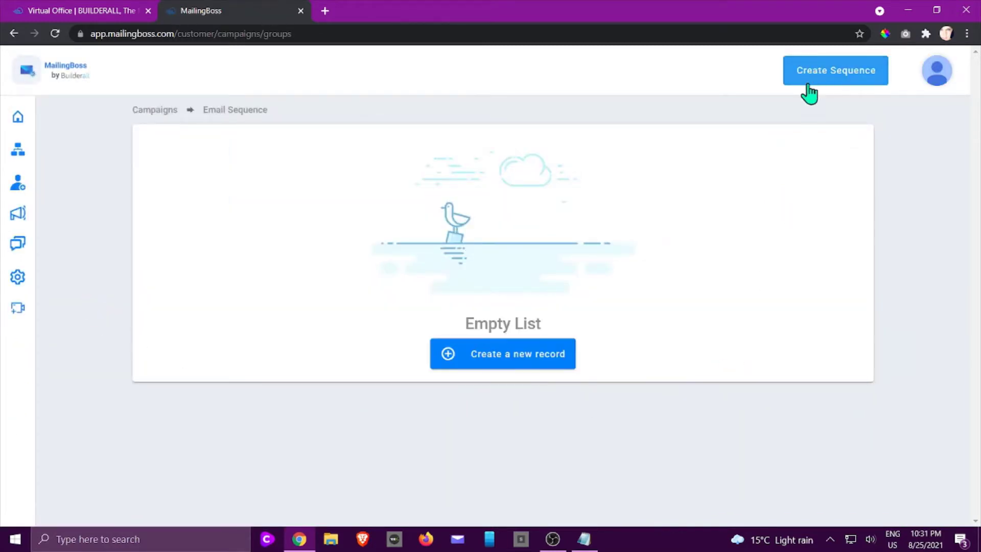
pyautogui.click(841, 77)
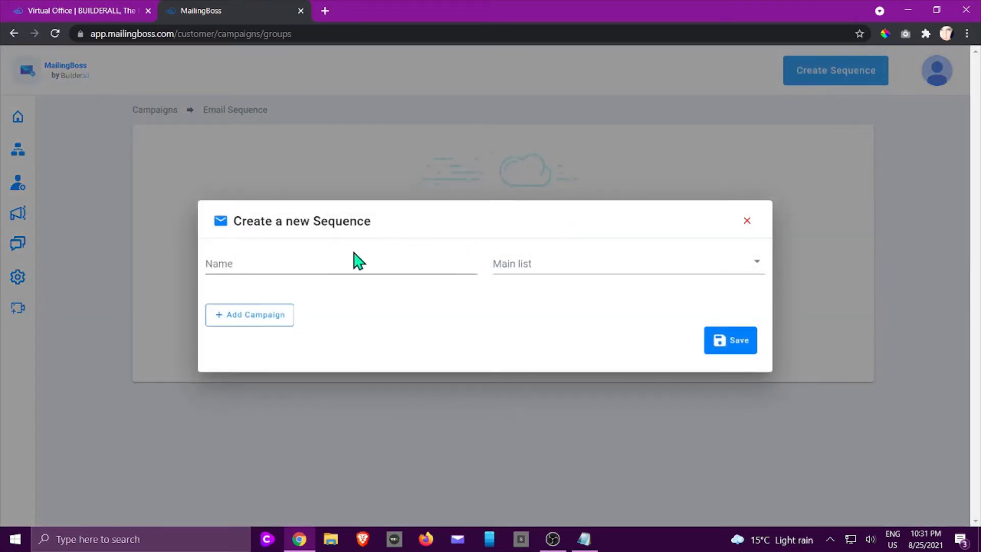
pyautogui.click(342, 257)
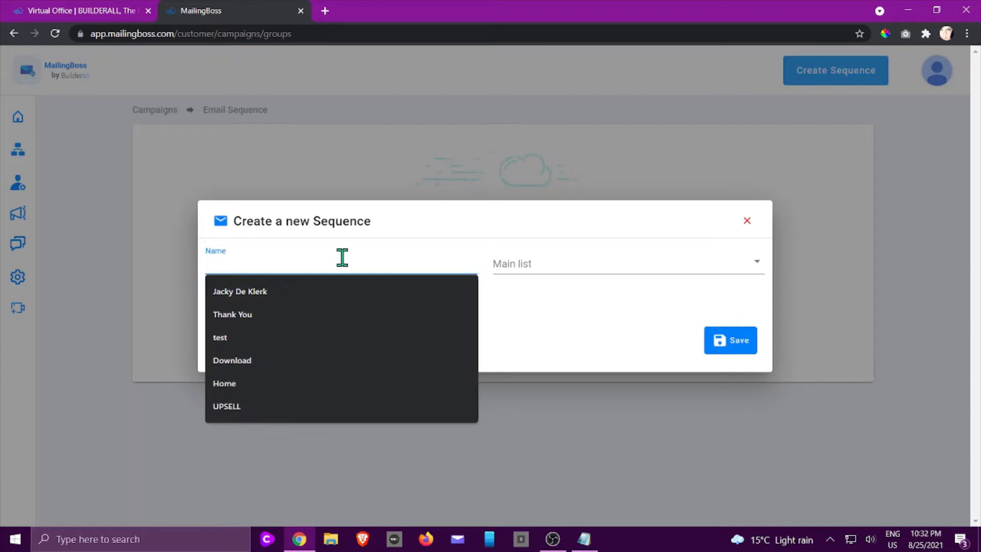
pyautogui.write('Team ')
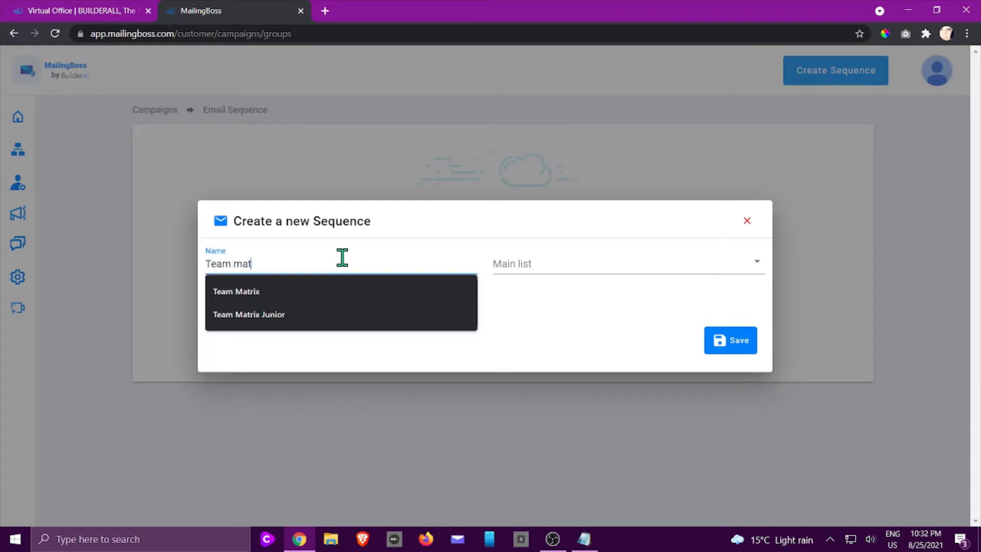
pyautogui.write('mat')
pyautogui.press('BackSpace')
pyautogui.press('BackSpace')
pyautogui.press('BackSpace')
pyautogui.write('Matrix Newsletter')
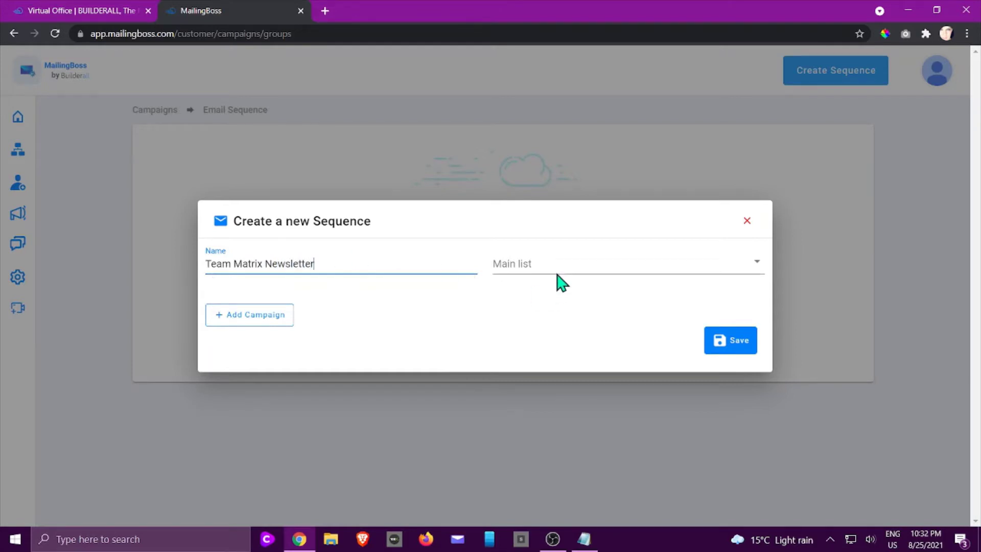
pyautogui.click(557, 266)
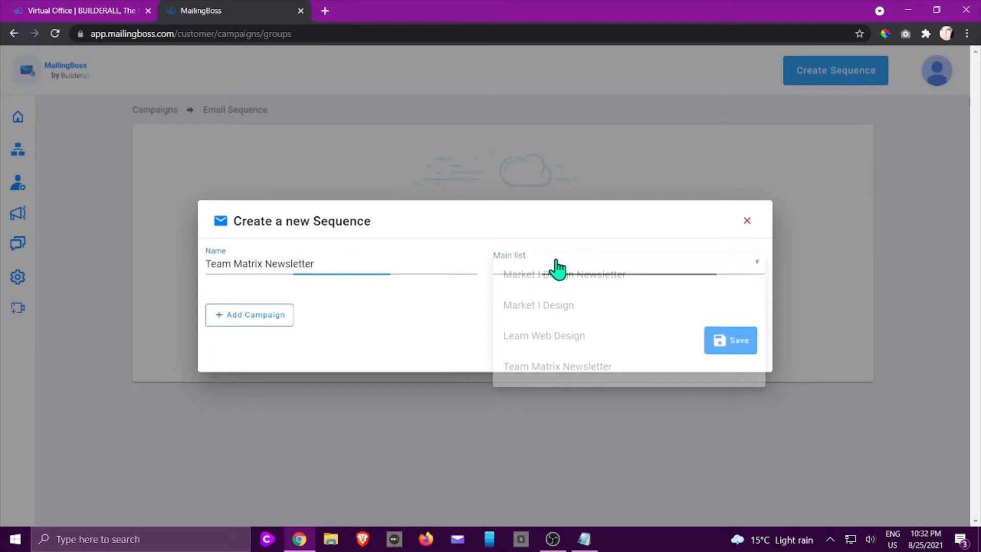
pyautogui.click(579, 378)
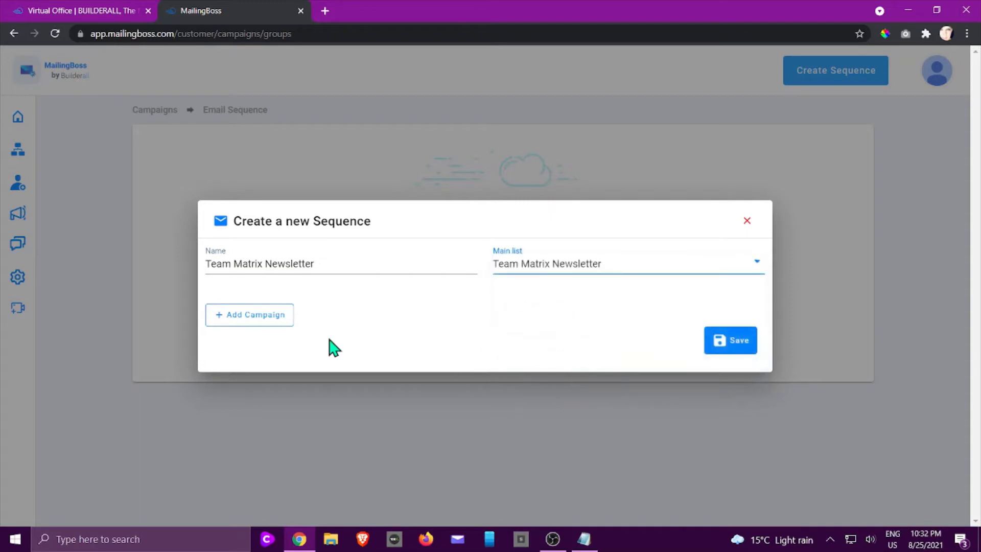
# Add the first campaign as an Autoresponder sent to the Team Matrix Newsletter list
pyautogui.click(255, 321)
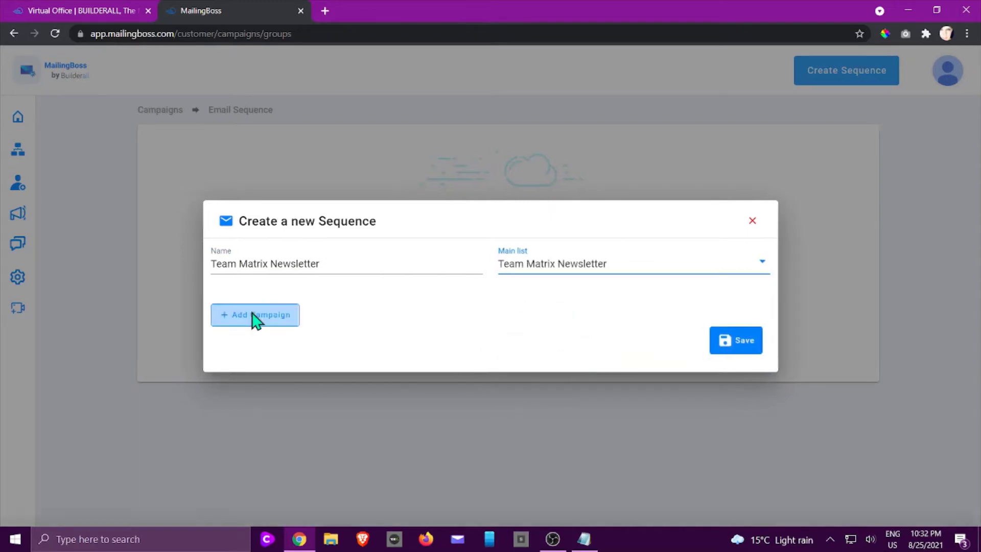
pyautogui.click(359, 256)
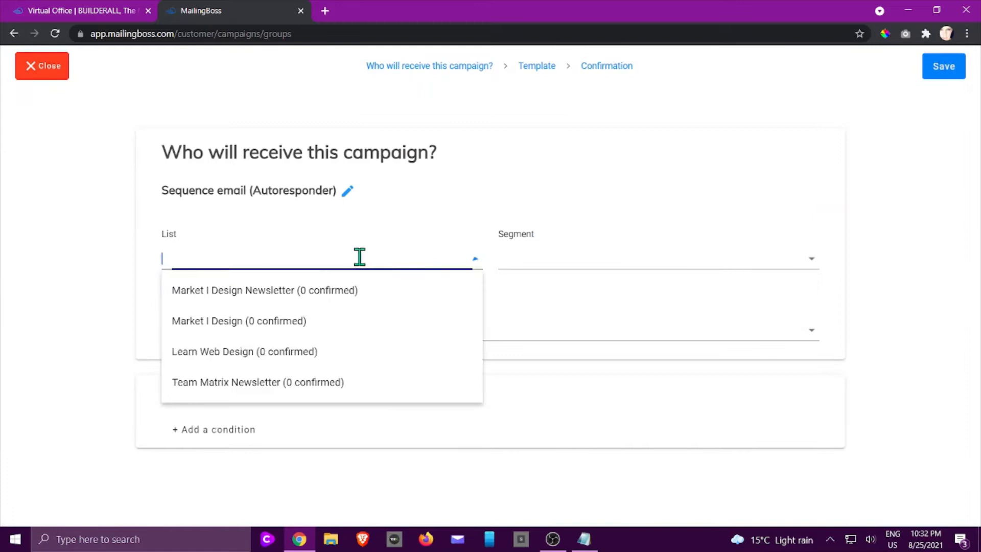
pyautogui.click(268, 389)
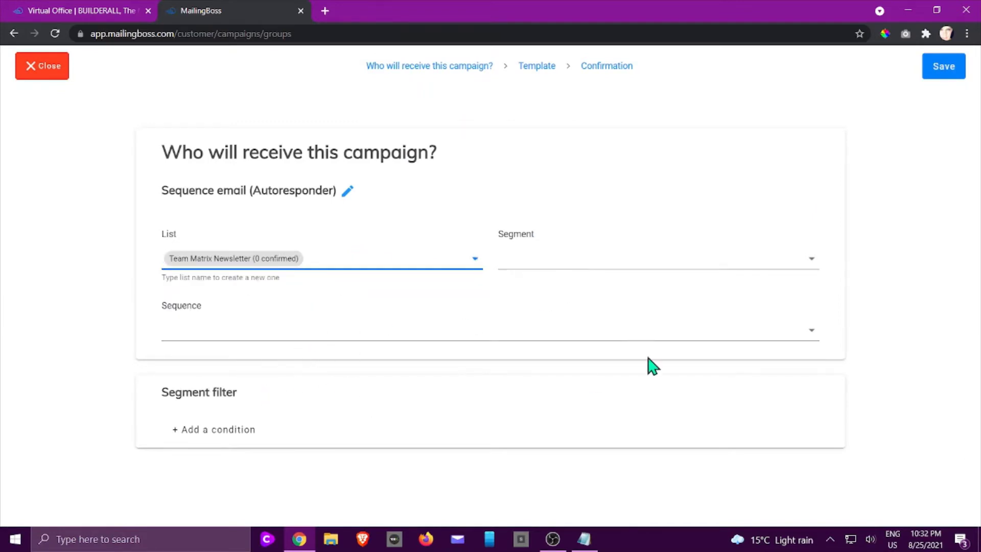
pyautogui.click(349, 193)
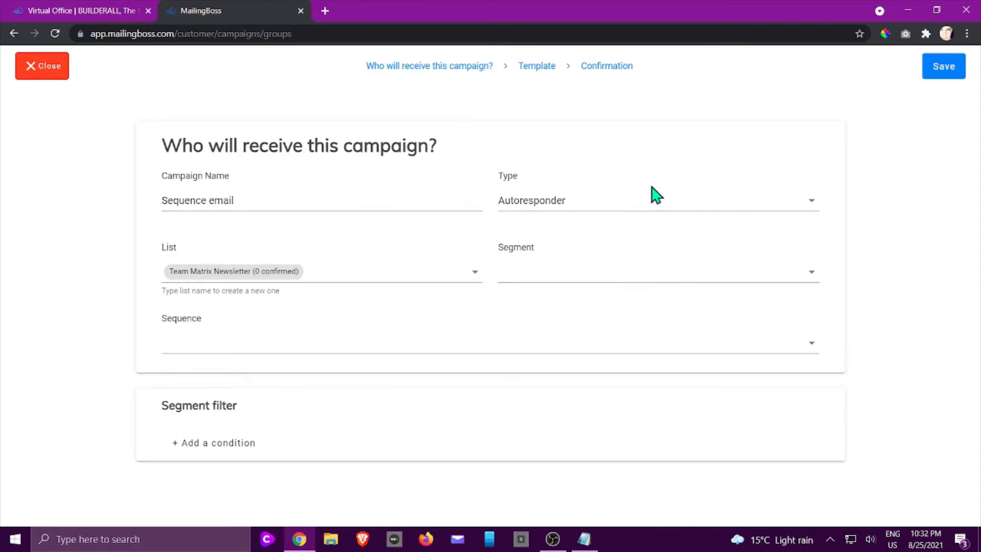
pyautogui.click(652, 205)
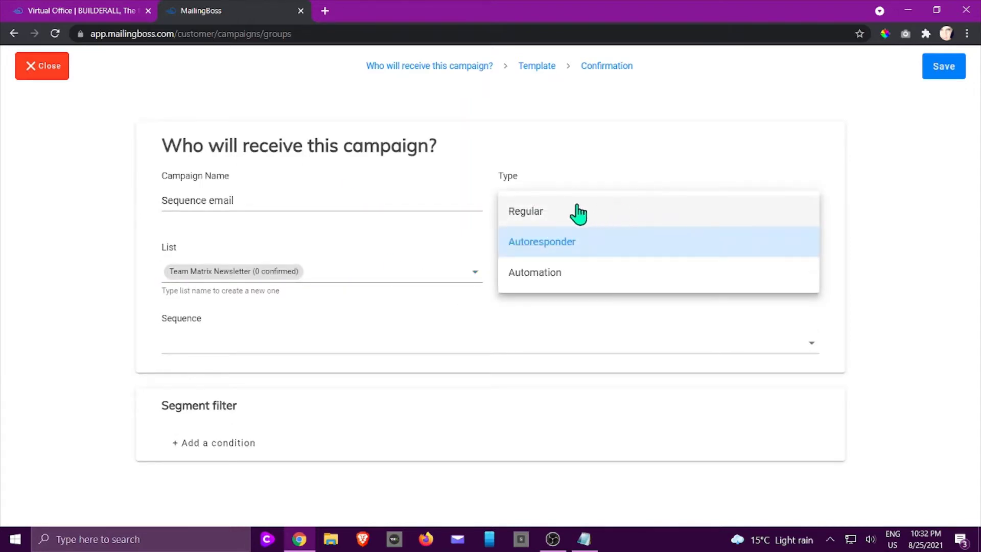
pyautogui.click(554, 250)
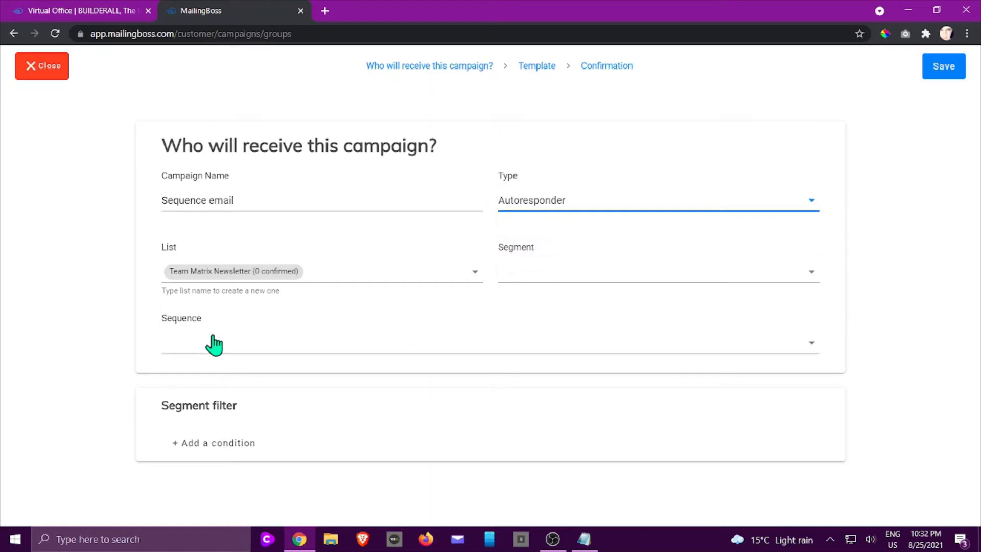
pyautogui.click(248, 347)
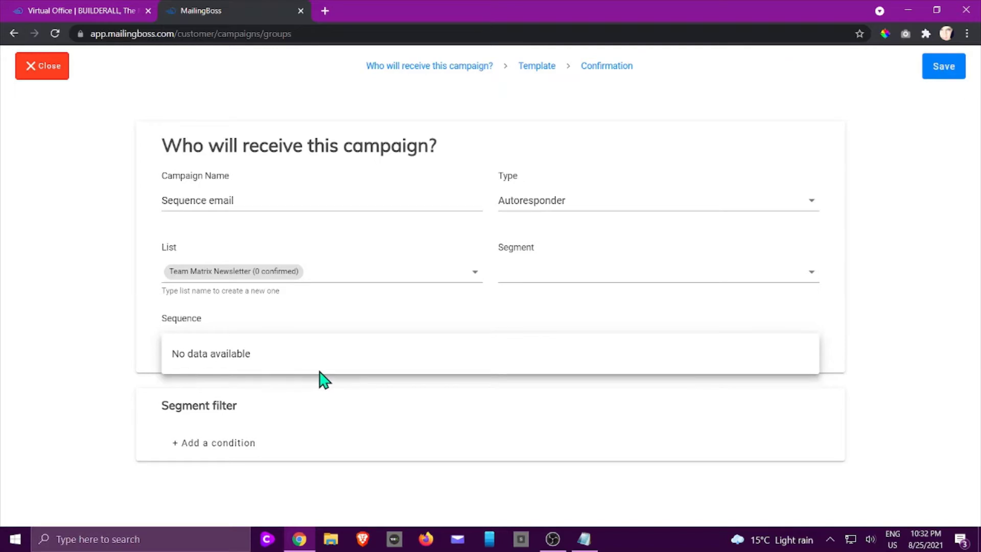
# Save the recipient settings and give the email the subject 'Weekly Newsletter'
pyautogui.click(945, 69)
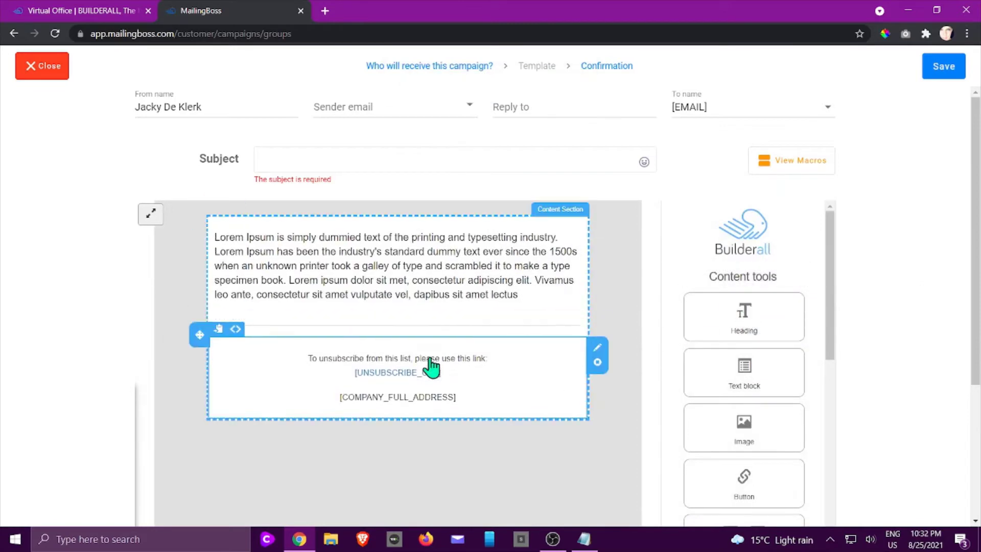
pyautogui.click(301, 160)
pyautogui.write('Weekly Newsletter')
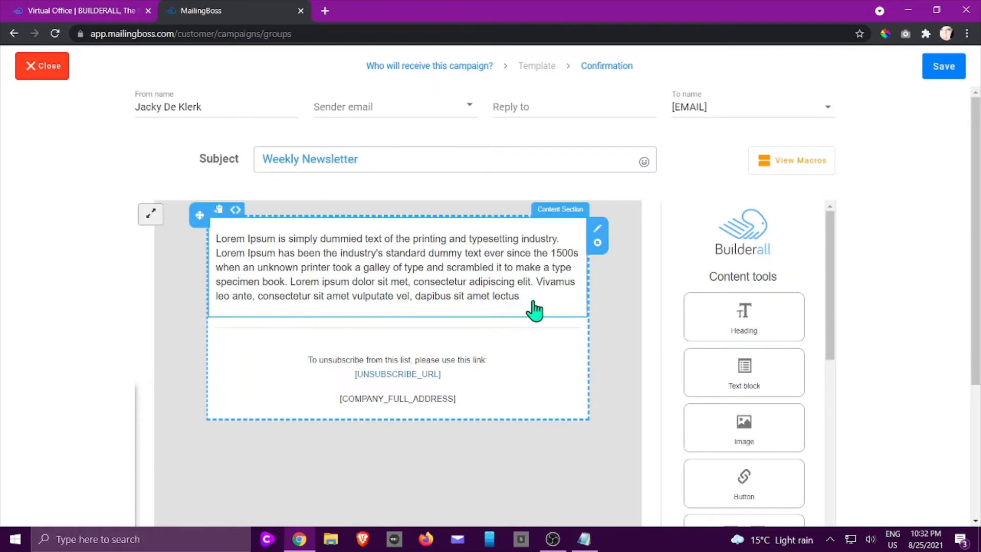
# Replace the Lorem Ipsum placeholder body with 'Hi,' followed by blank lines
pyautogui.click(534, 310)
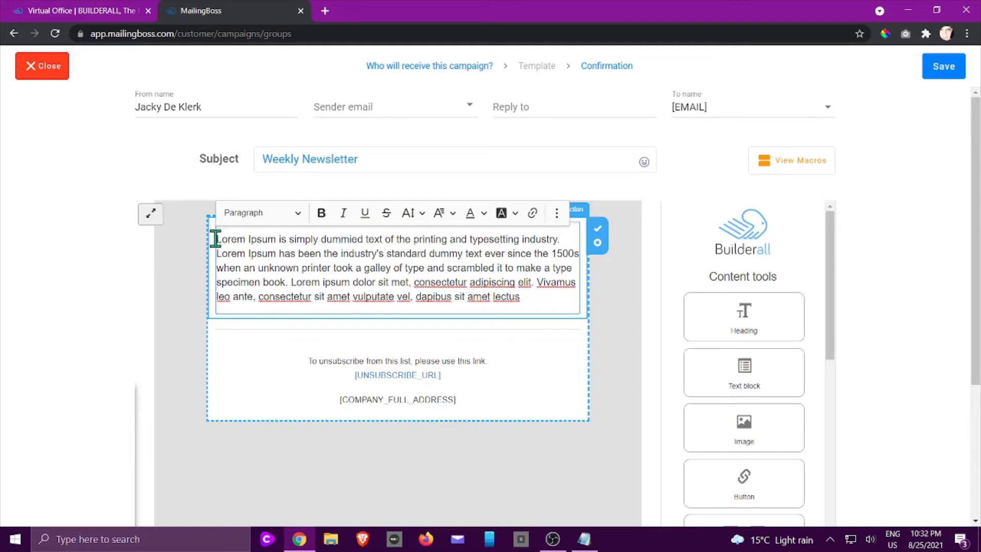
pyautogui.moveTo(215, 239); pyautogui.dragTo(530, 297)
pyautogui.write('H')
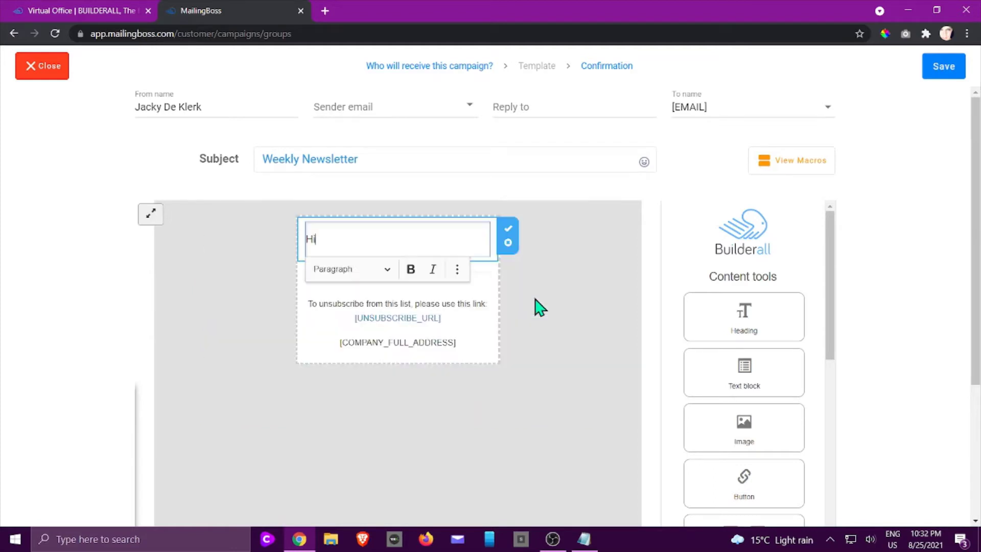
pyautogui.write('i,')
pyautogui.press('Return')
pyautogui.press('Return')
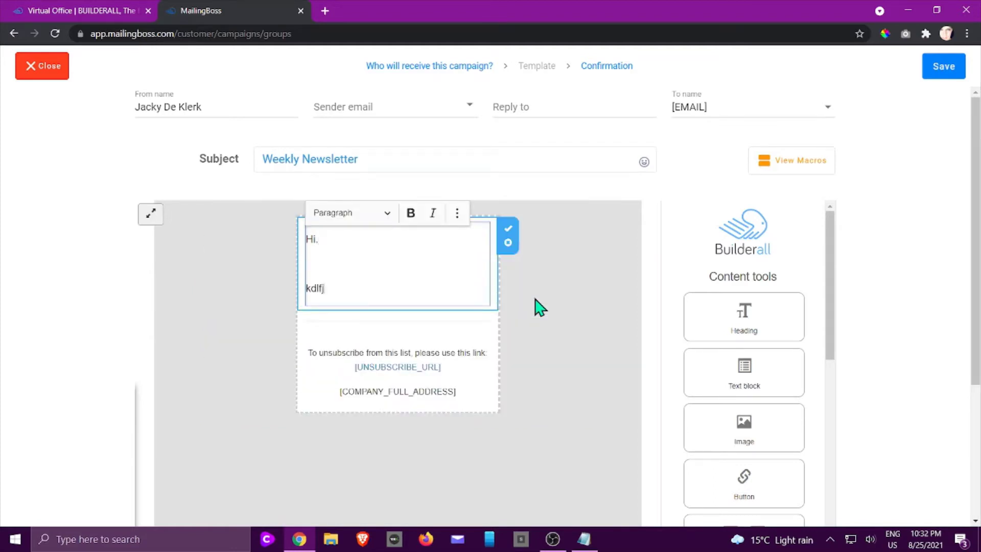
# Add a heading, a lighthouse image and a 'Review this product' button above the greeting
pyautogui.click(535, 360)
pyautogui.scroll(-3, 716, 296)
pyautogui.scroll(3, 728, 238)
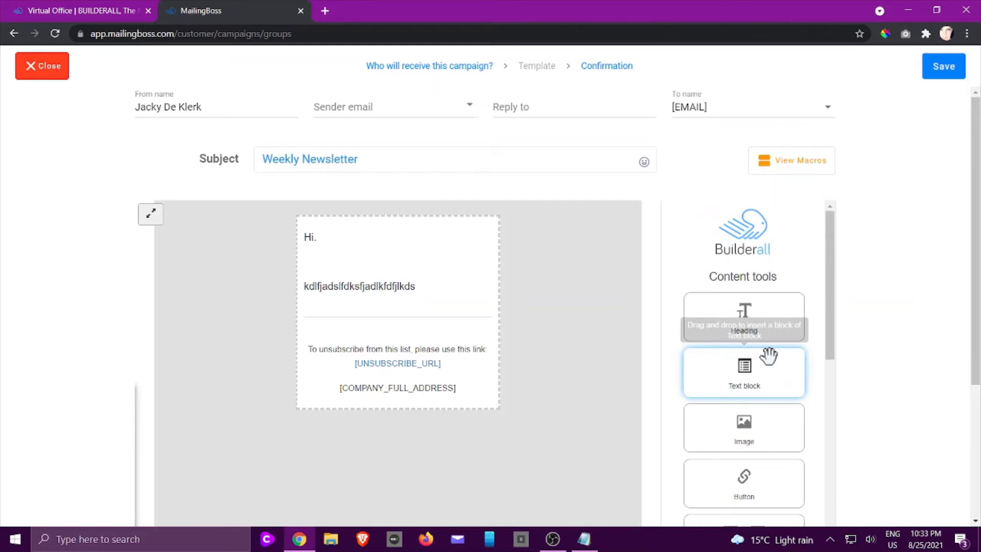
pyautogui.moveTo(765, 326); pyautogui.dragTo(391, 252)
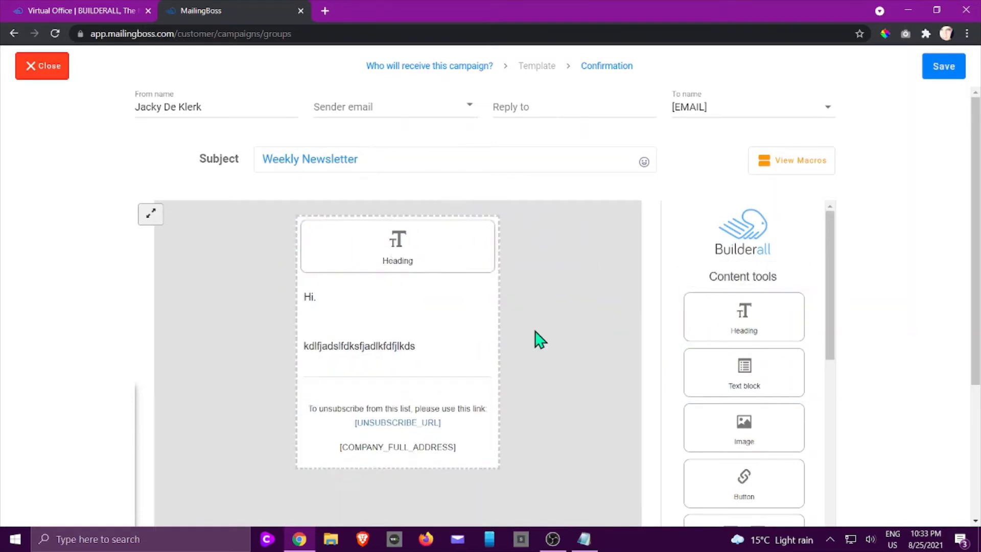
pyautogui.moveTo(744, 428); pyautogui.dragTo(344, 328)
pyautogui.scroll(-3, 731, 345)
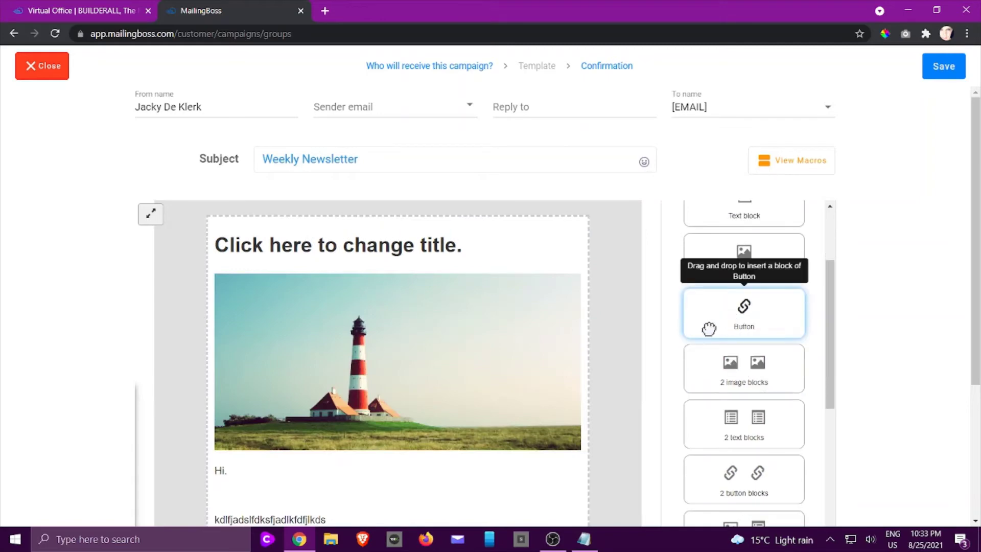
pyautogui.moveTo(707, 326); pyautogui.dragTo(269, 487)
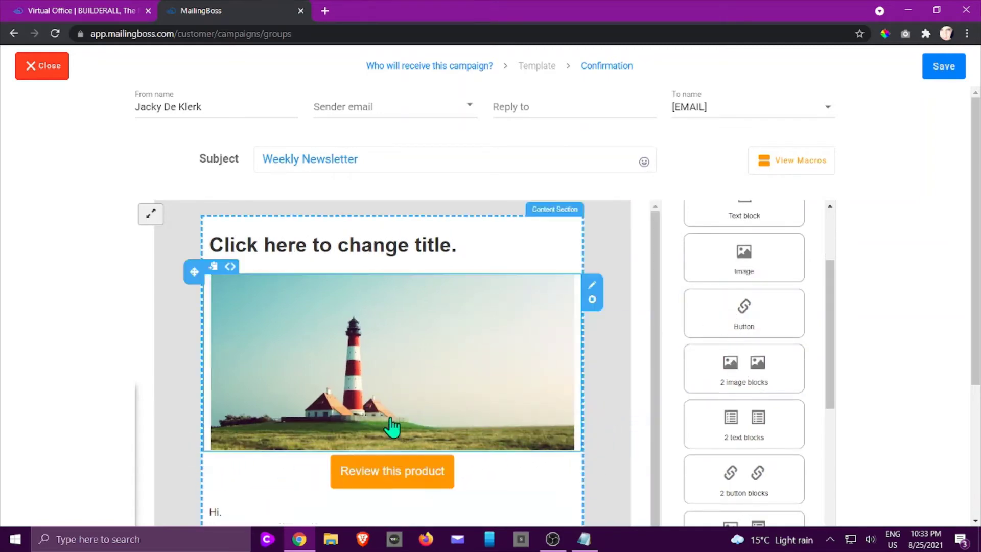
pyautogui.scroll(-3, 775, 324)
pyautogui.scroll(-10, 775, 324)
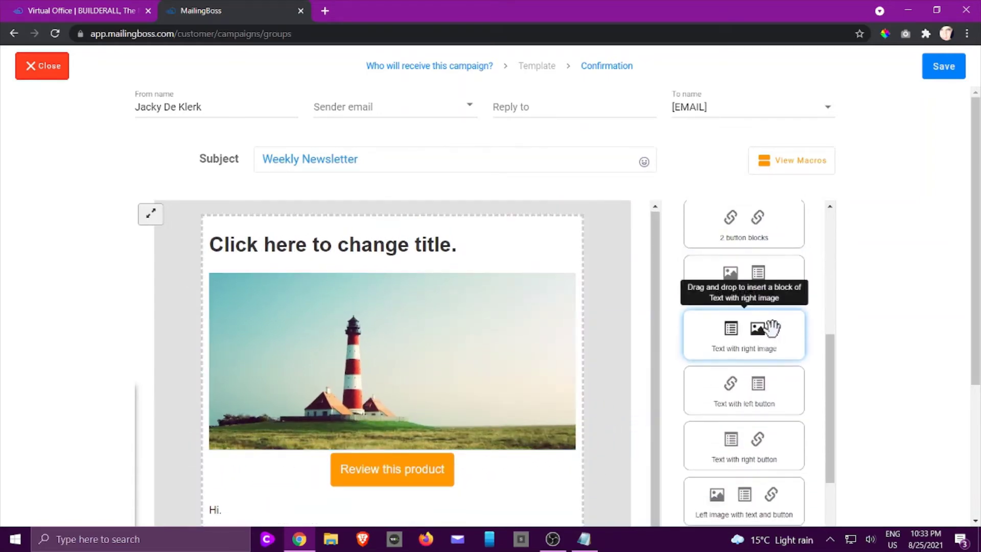
pyautogui.scroll(-6, 775, 327)
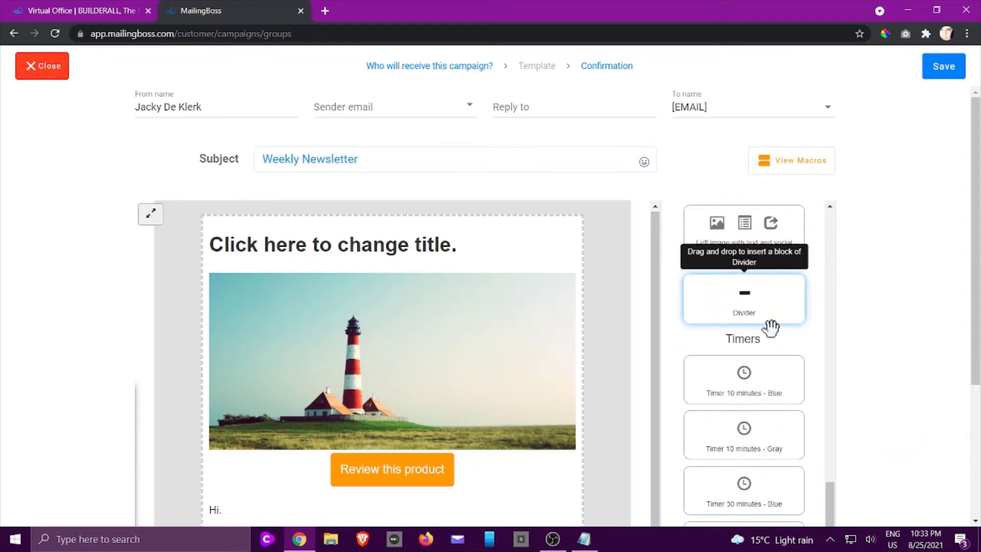
pyautogui.scroll(-5, 777, 345)
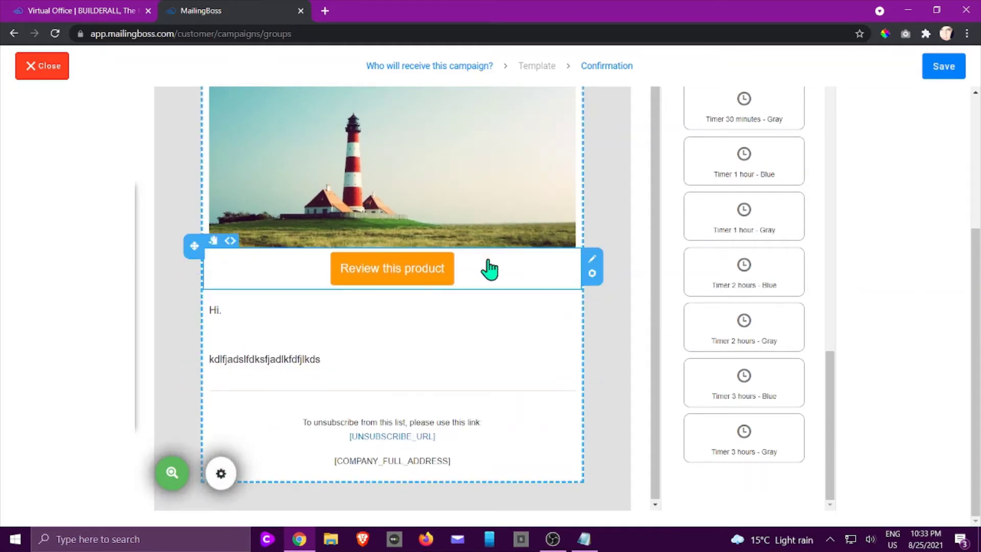
pyautogui.scroll(4, 850, 227)
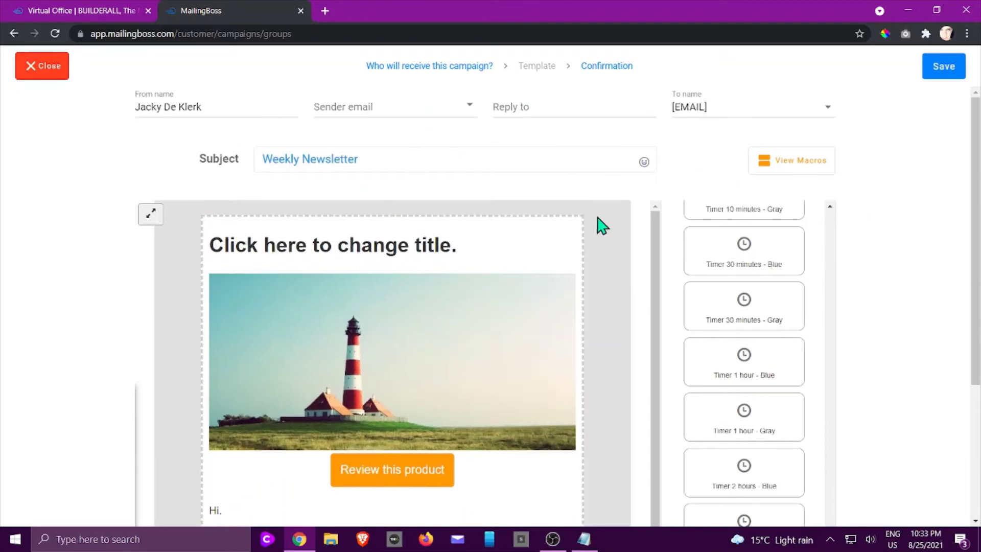
# Set verified sender and reply-to addresses and save the email
pyautogui.click(940, 76)
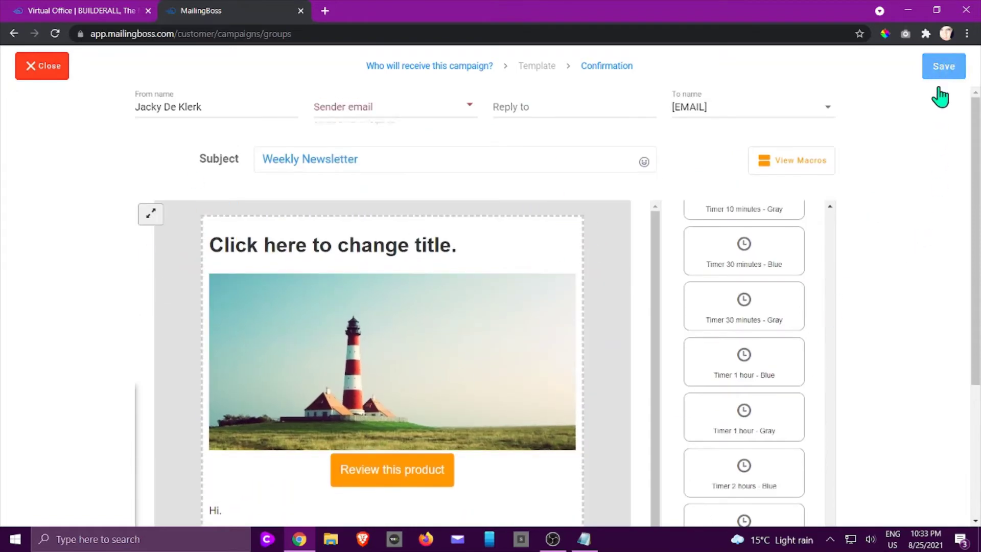
pyautogui.click(463, 103)
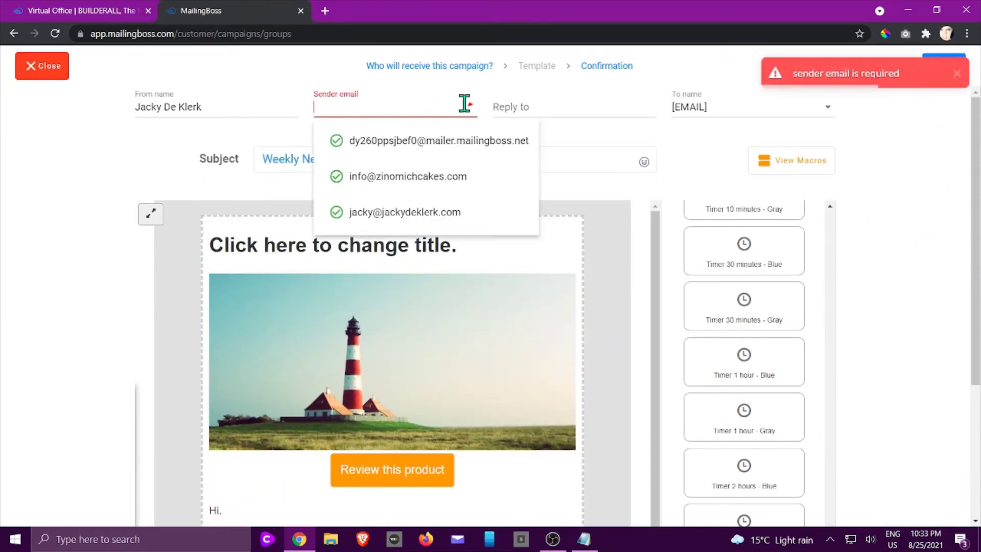
pyautogui.click(395, 212)
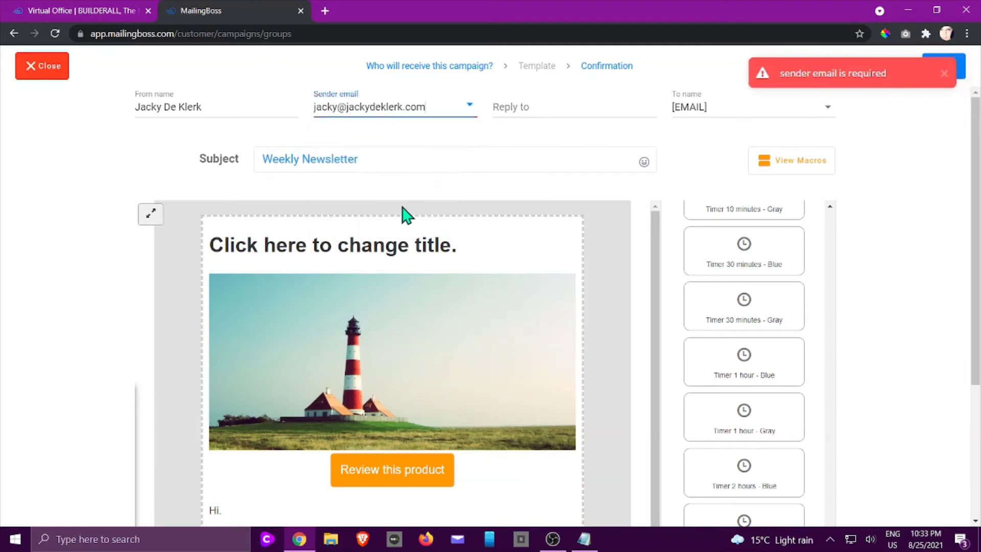
pyautogui.click(593, 108)
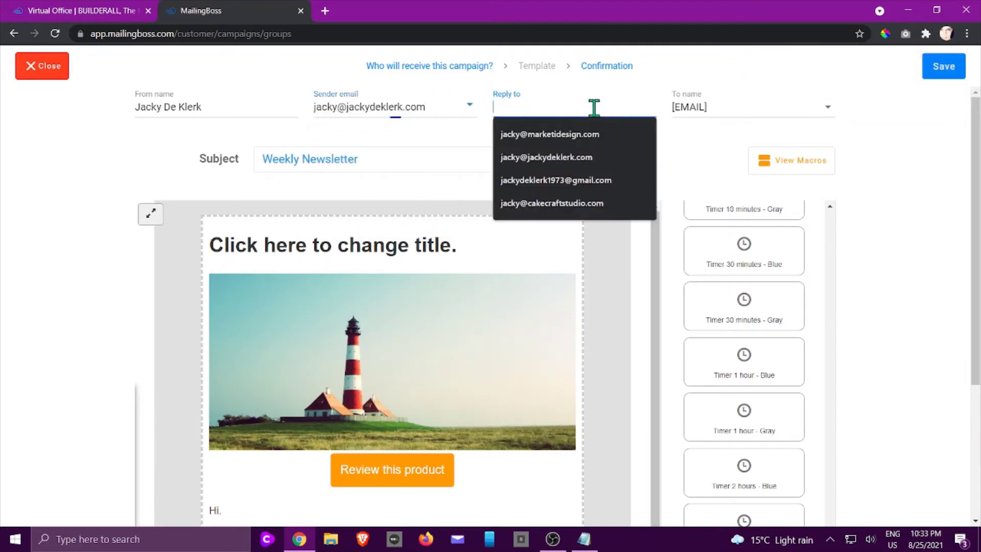
pyautogui.click(563, 135)
pyautogui.click(946, 70)
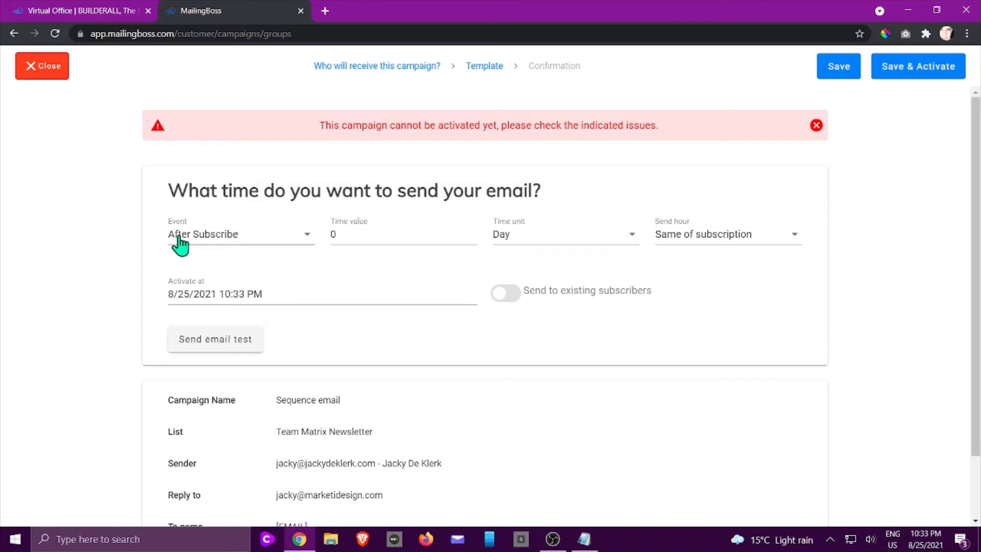
# Schedule the email for After Subscribe with a 5-minute delay
pyautogui.click(304, 243)
pyautogui.click(303, 243)
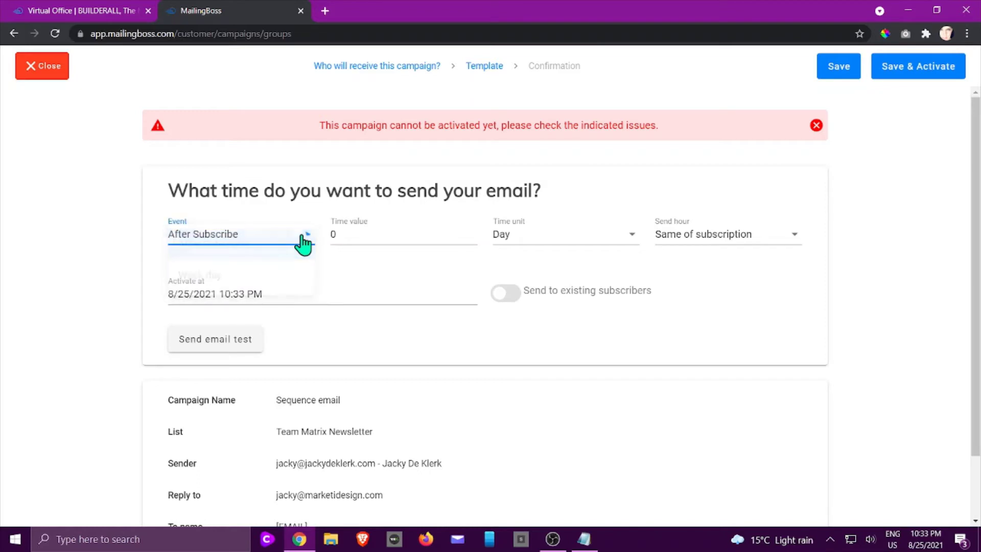
pyautogui.click(303, 243)
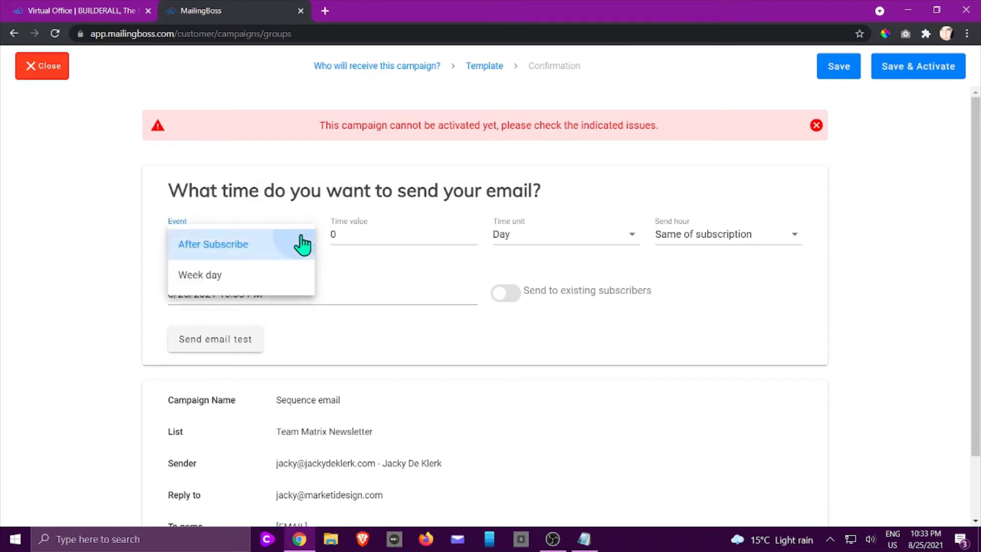
pyautogui.click(302, 243)
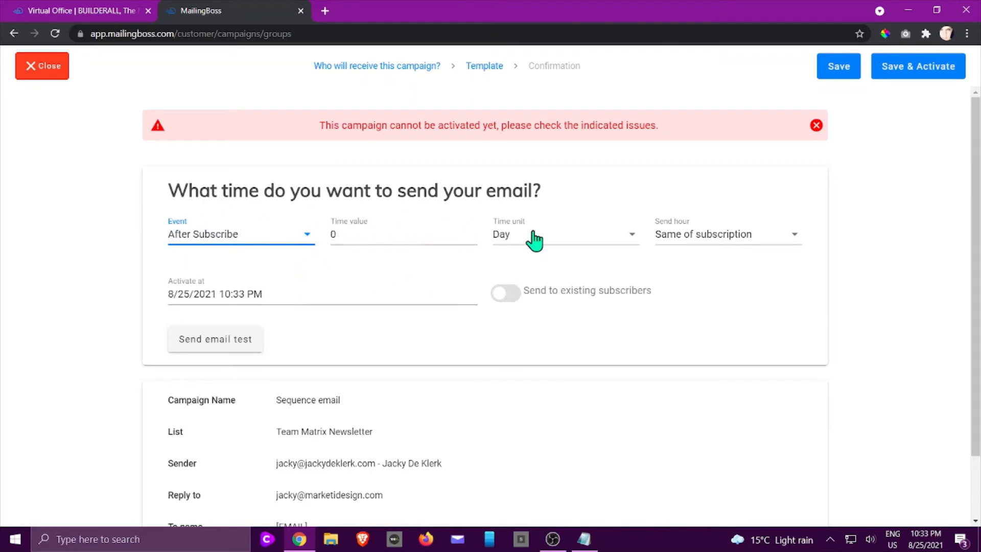
pyautogui.click(634, 245)
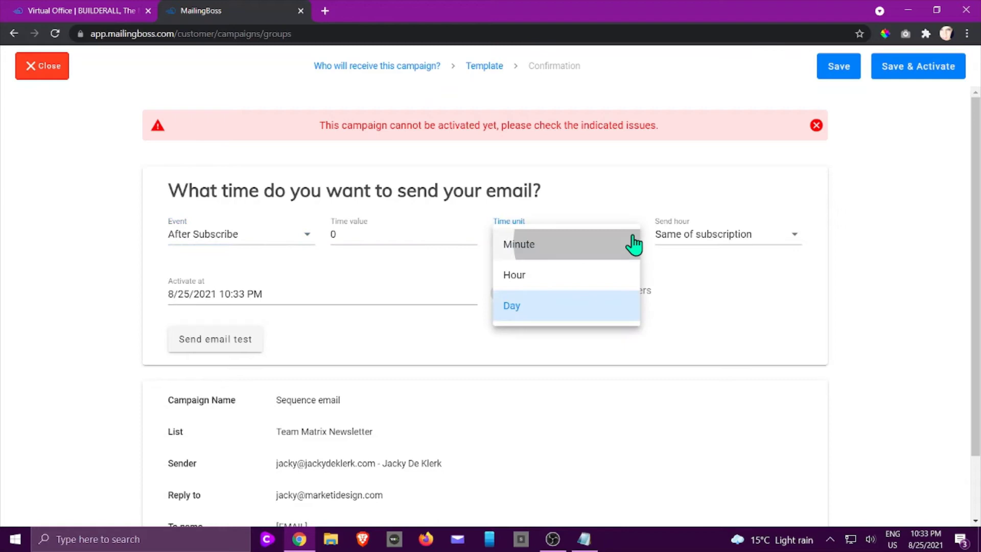
pyautogui.click(635, 245)
pyautogui.click(595, 244)
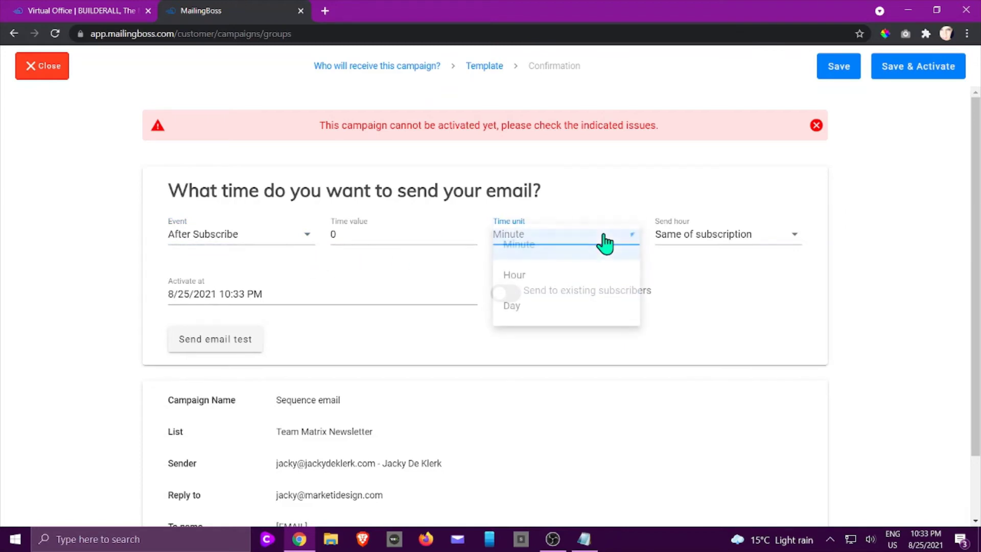
pyautogui.click(547, 253)
pyautogui.doubleClick(348, 235)
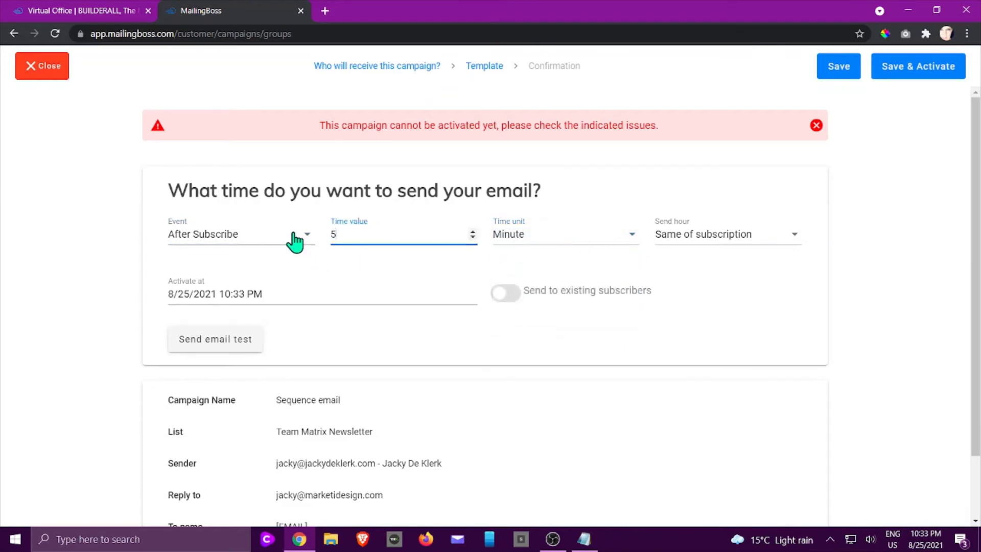
pyautogui.click(544, 351)
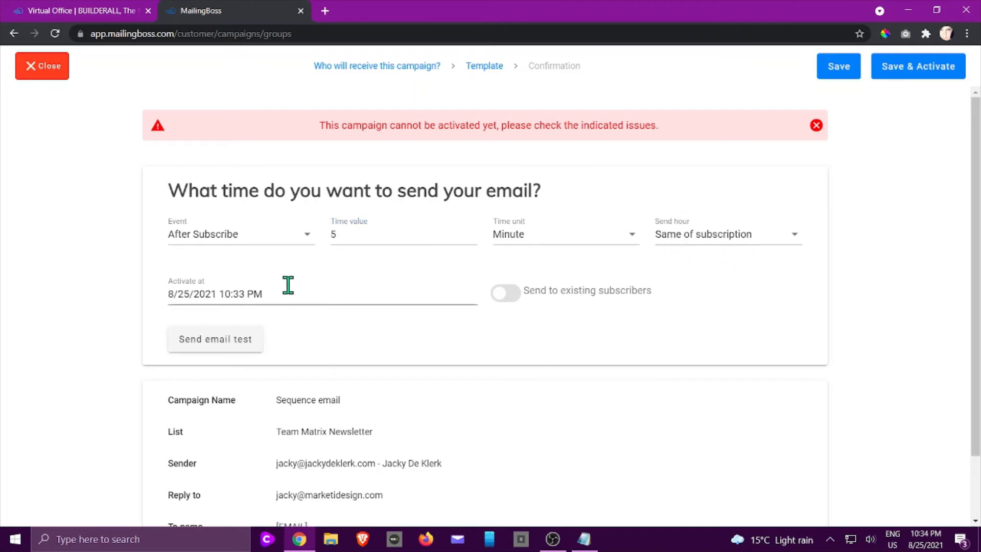
pyautogui.scroll(-2, 333, 285)
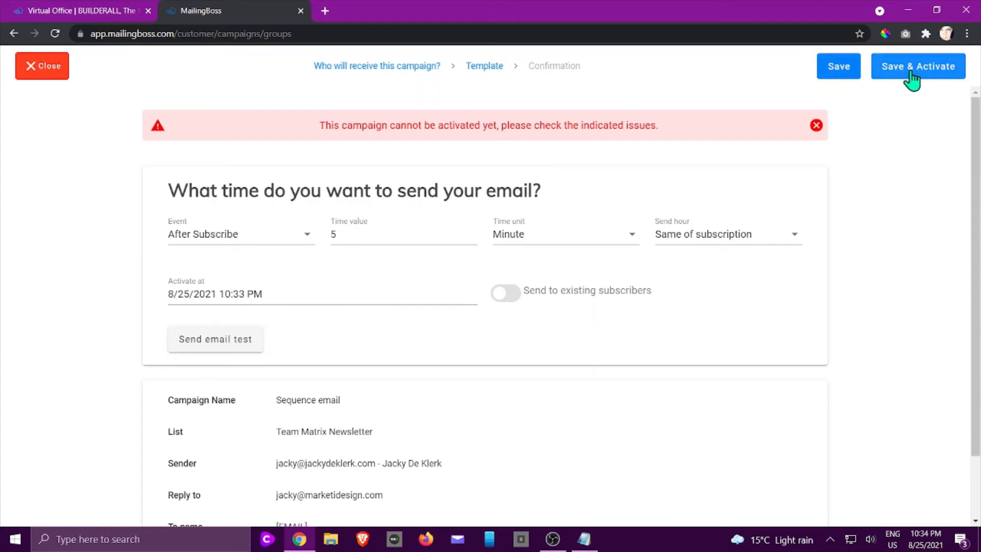
# Save the email and sequence, then reopen Team Matrix Newsletter and add a second campaign
pyautogui.click(850, 76)
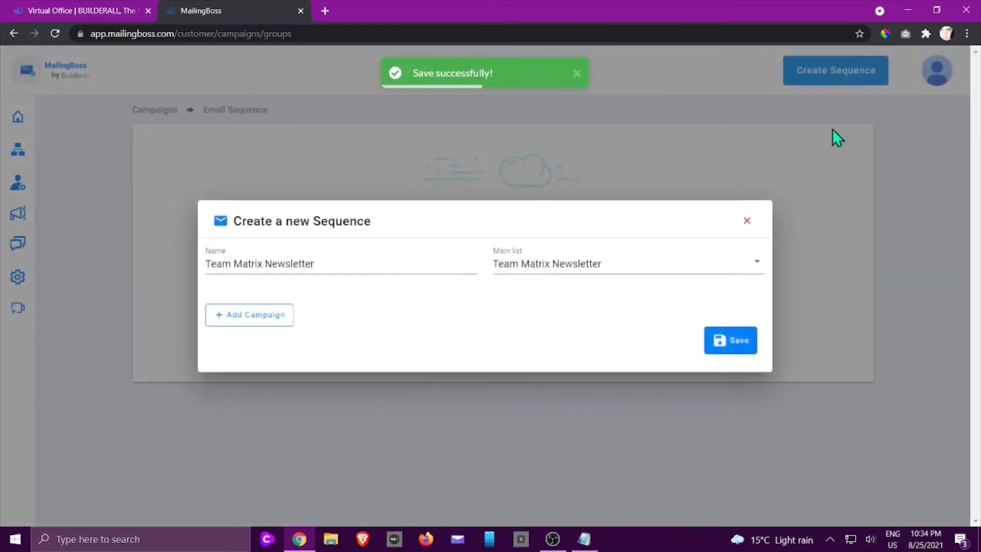
pyautogui.click(730, 351)
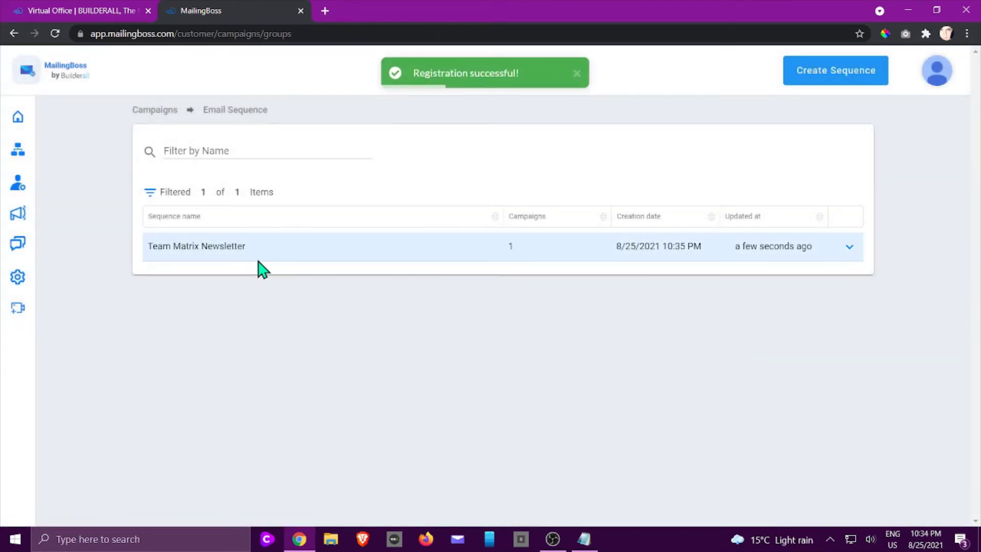
pyautogui.click(850, 249)
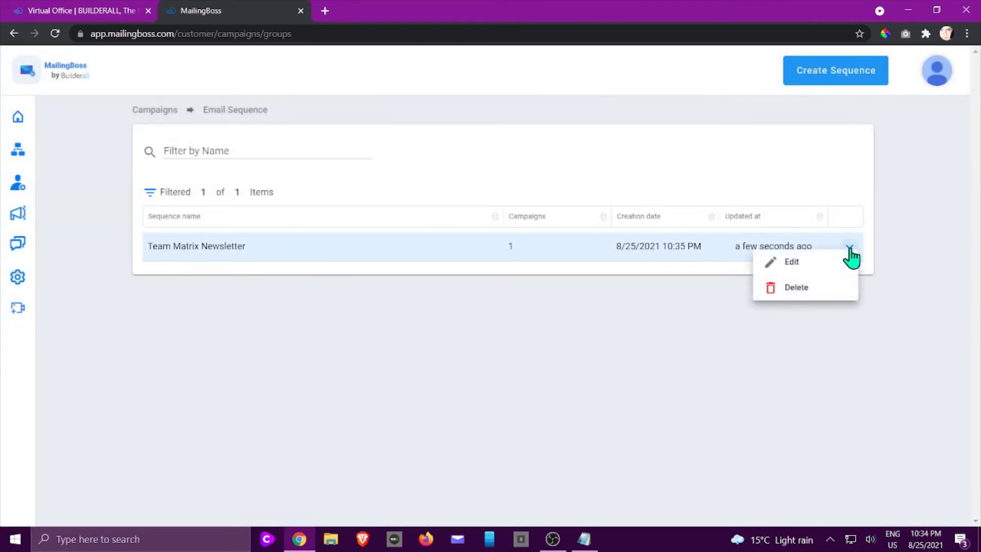
pyautogui.click(823, 263)
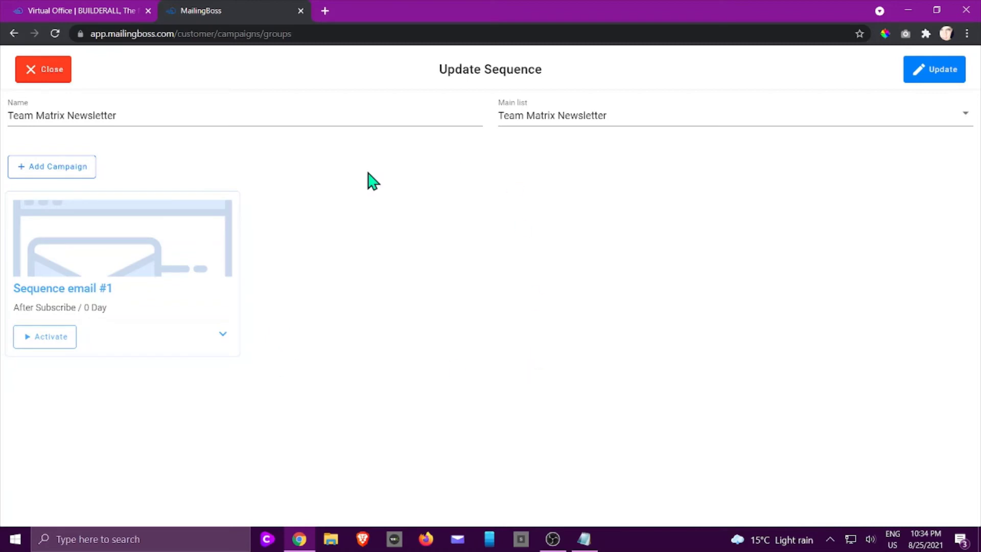
pyautogui.click(81, 169)
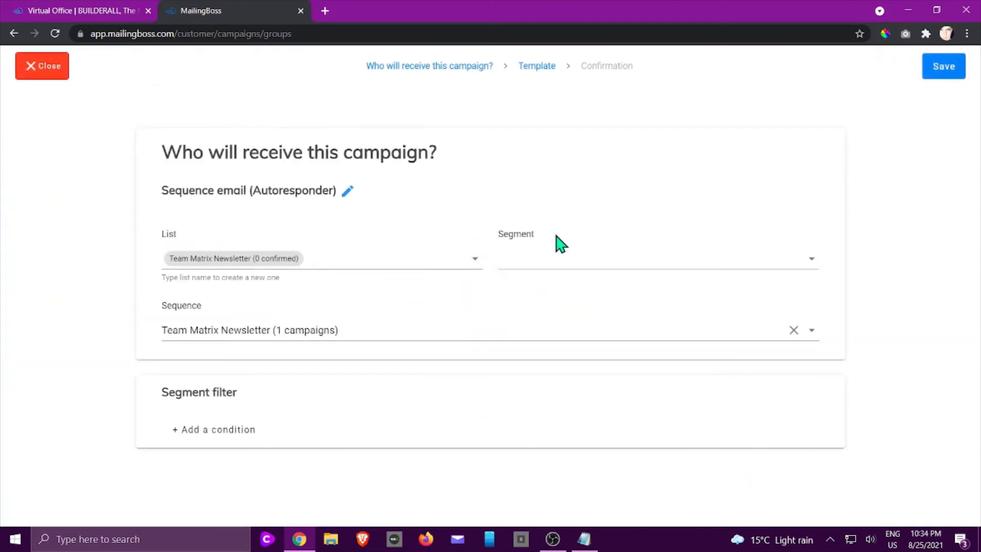
pyautogui.click(349, 193)
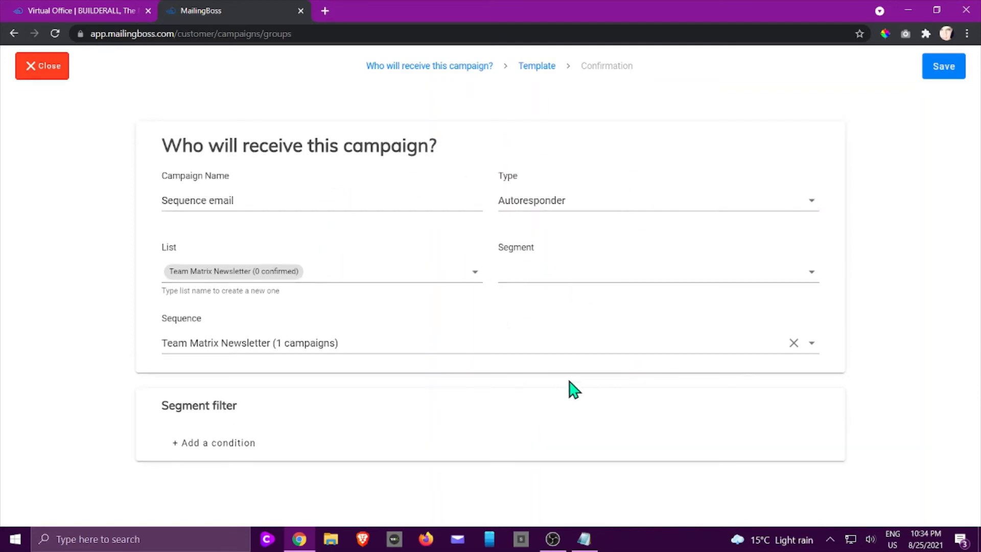
# Save the recipient settings and set the second email's subject to '2 Newsletter'
pyautogui.click(953, 74)
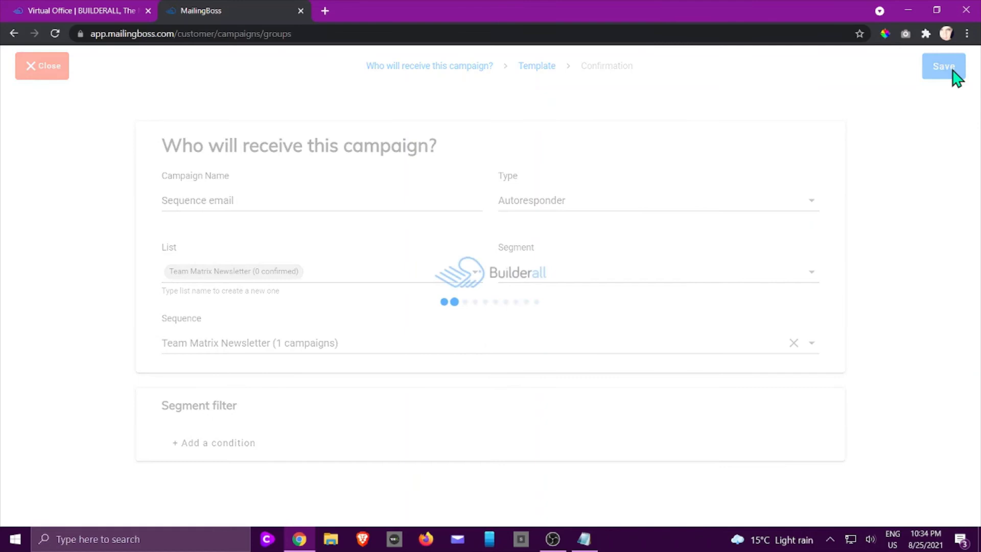
pyautogui.click(384, 162)
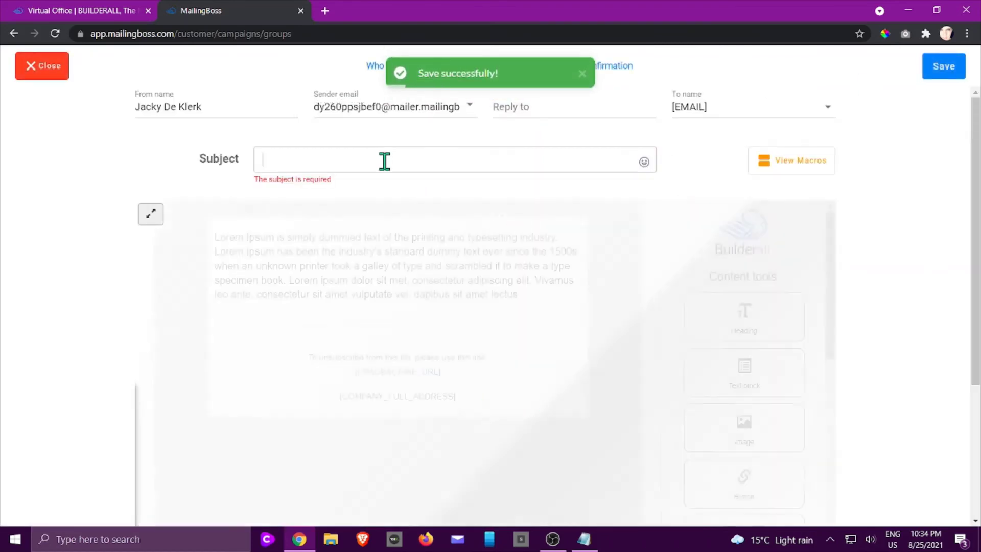
pyautogui.write('2 Newsletter')
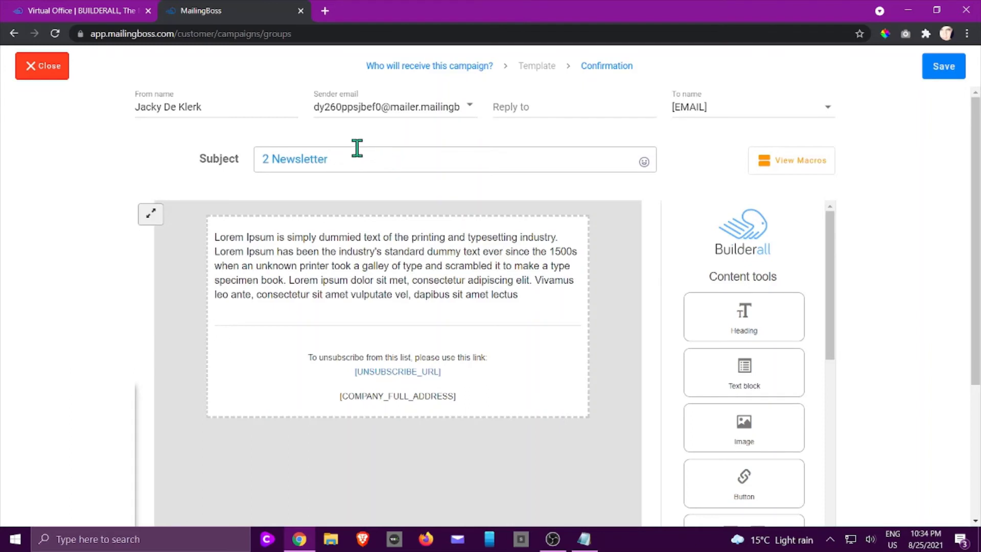
pyautogui.click(409, 281)
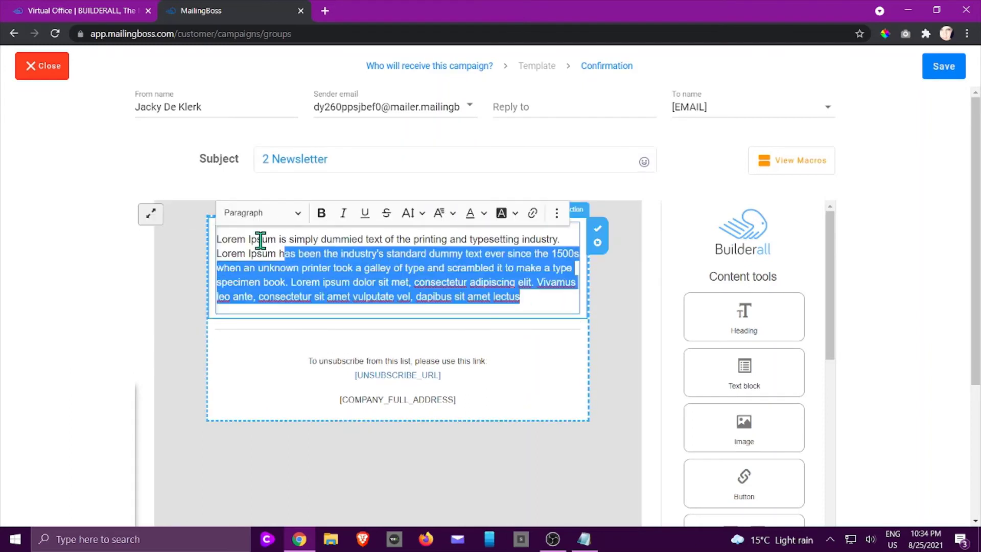
pyautogui.click(180, 225)
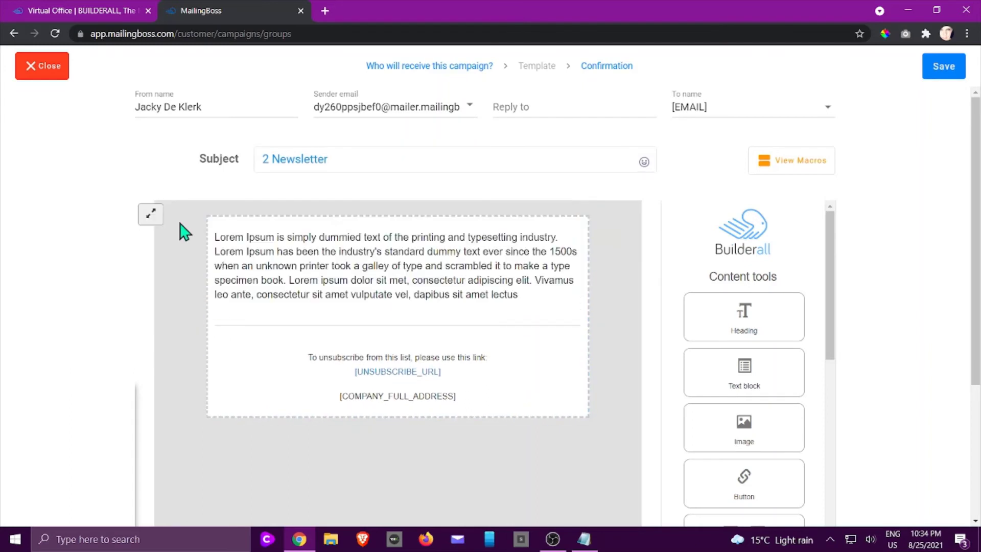
# Add a heading and a lighthouse image above the body text
pyautogui.moveTo(692, 324); pyautogui.dragTo(342, 259)
pyautogui.moveTo(736, 425); pyautogui.dragTo(338, 317)
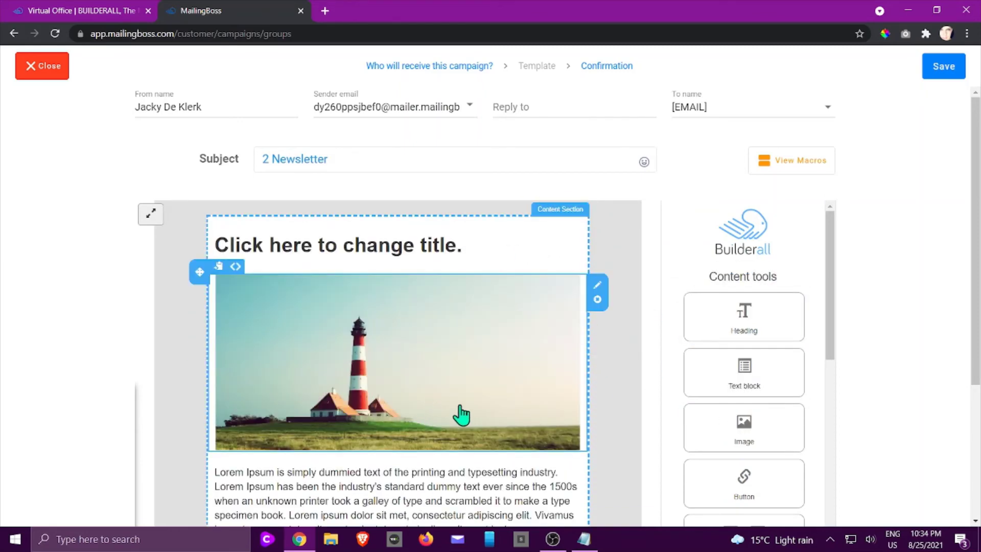
pyautogui.scroll(-4, 526, 390)
pyautogui.scroll(4, 527, 390)
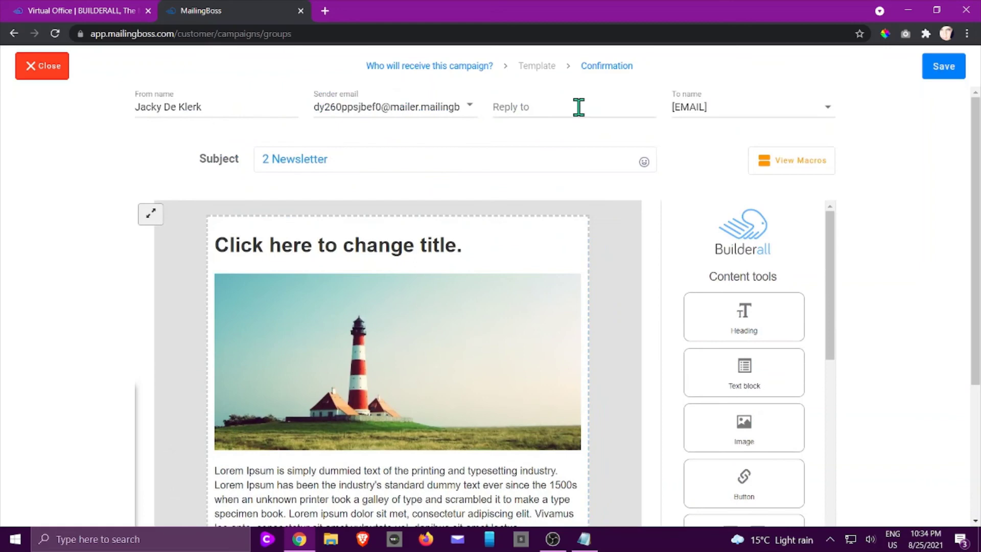
# Choose a different sender address and set reply-to to the sender's address
pyautogui.click(474, 105)
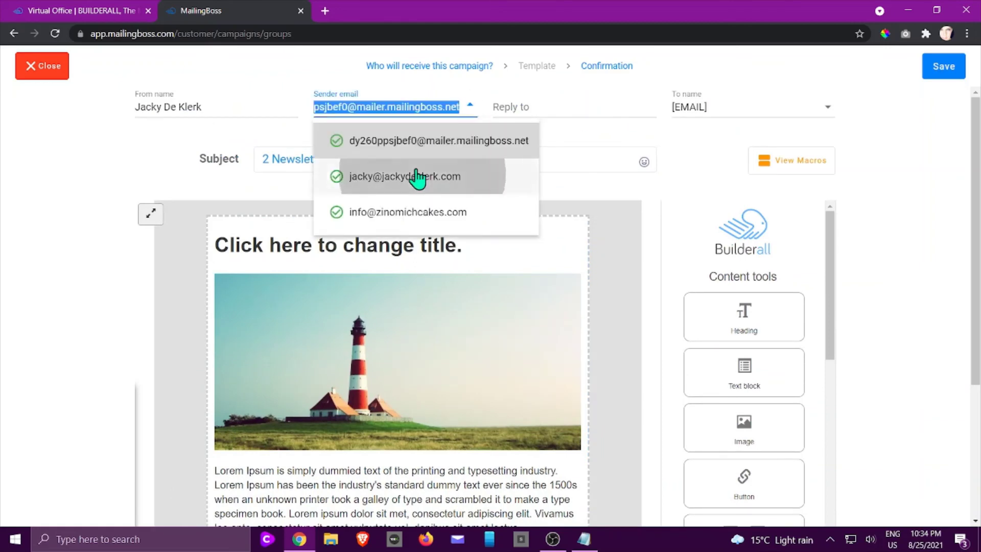
pyautogui.click(440, 175)
pyautogui.click(581, 106)
pyautogui.click(562, 188)
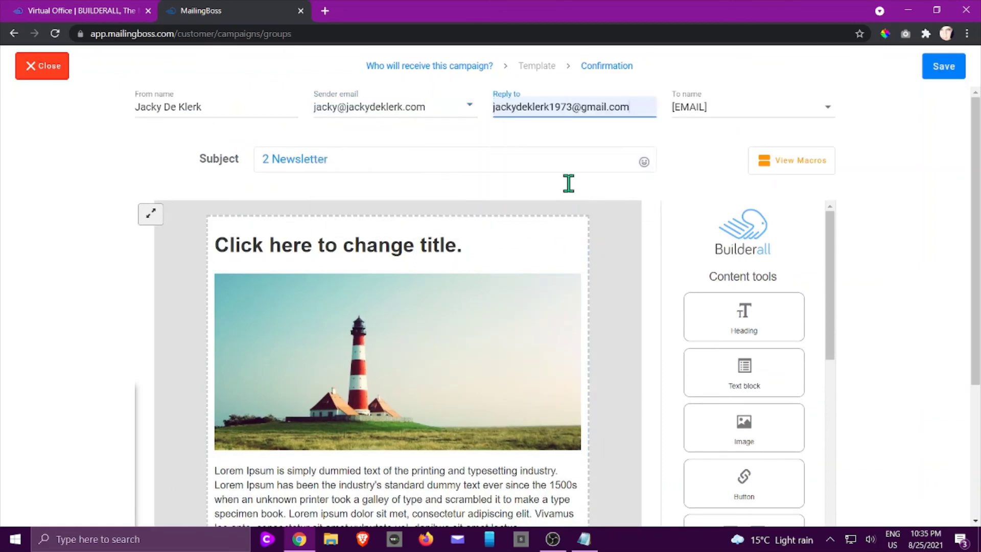
pyautogui.moveTo(636, 104); pyautogui.dragTo(439, 113)
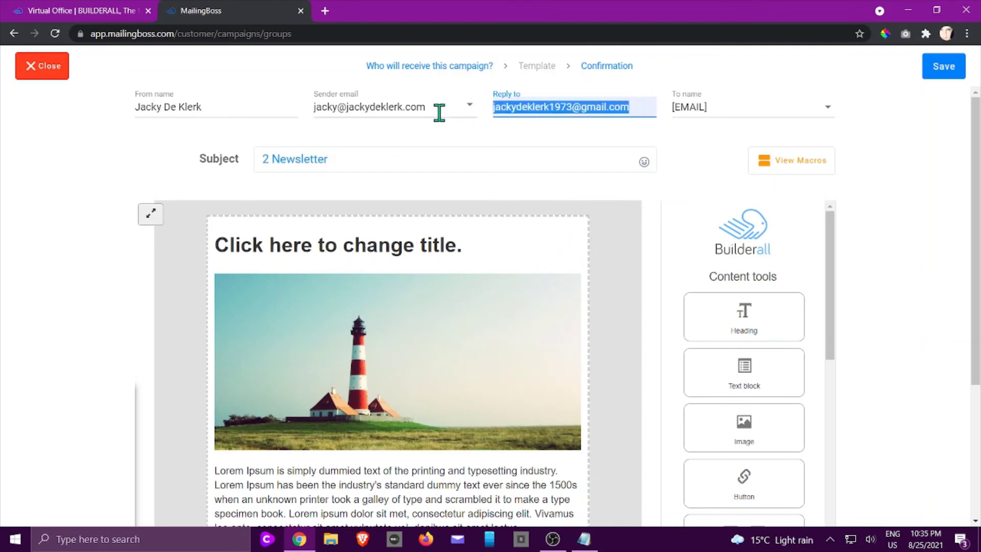
pyautogui.press('BackSpace')
pyautogui.click(512, 109)
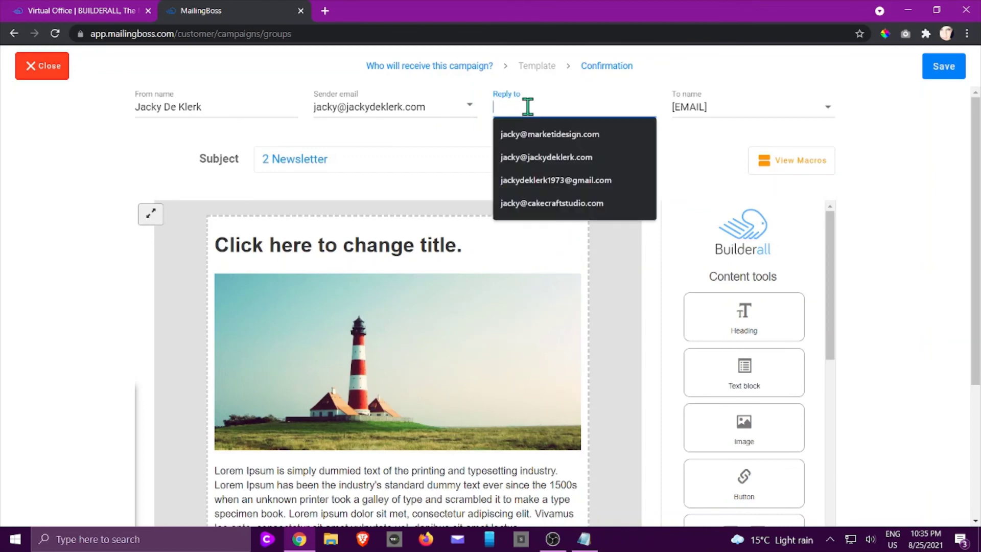
pyautogui.click(550, 158)
# Schedule the second email for After Subscribe with a 3-day delay
pyautogui.click(943, 69)
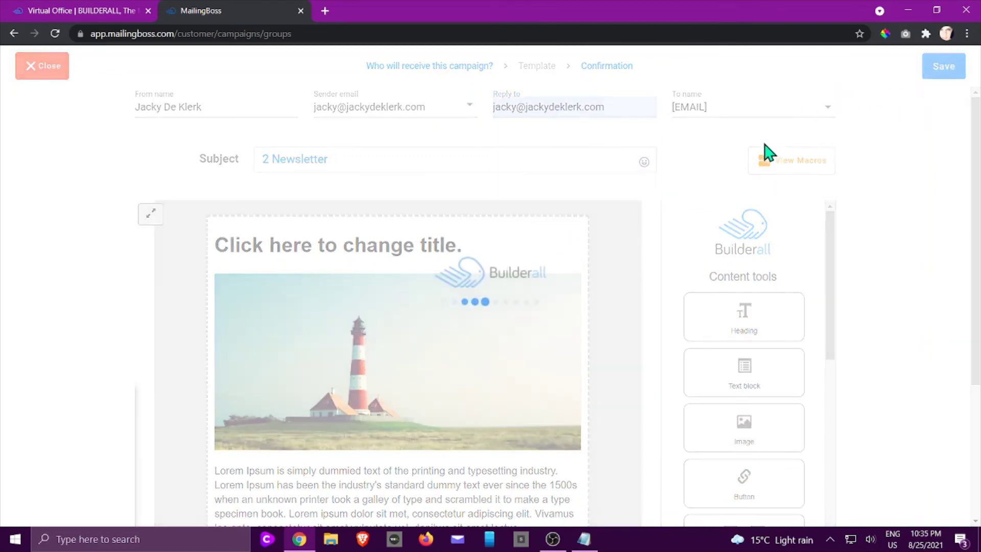
pyautogui.scroll(-2, 580, 236)
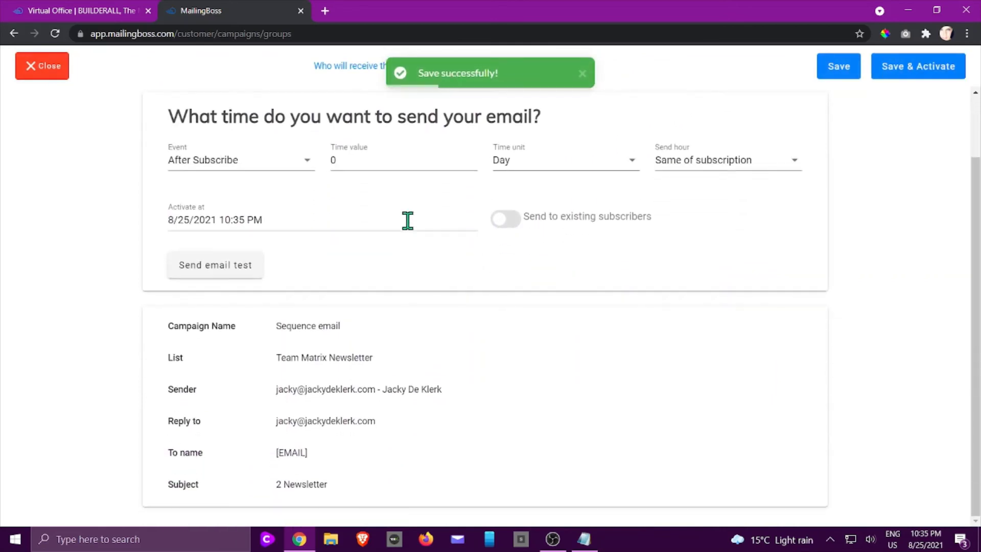
pyautogui.click(306, 167)
pyautogui.click(305, 169)
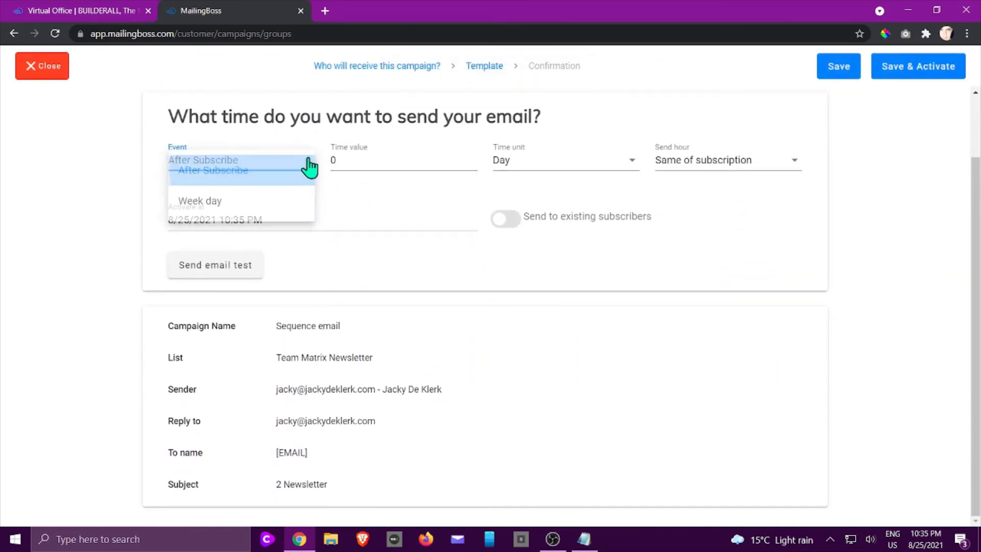
pyautogui.click(474, 157)
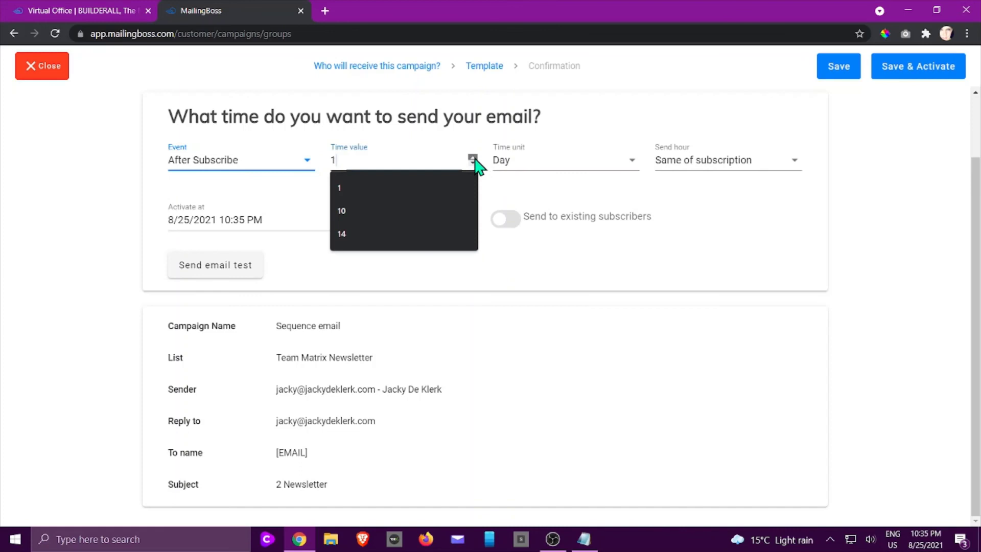
pyautogui.click(474, 157)
pyautogui.click(473, 157)
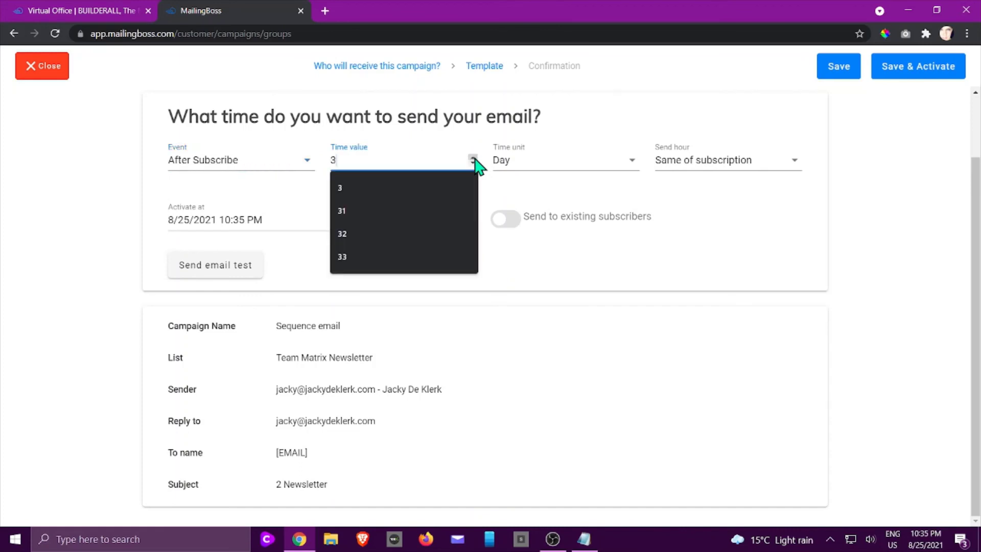
pyautogui.click(680, 292)
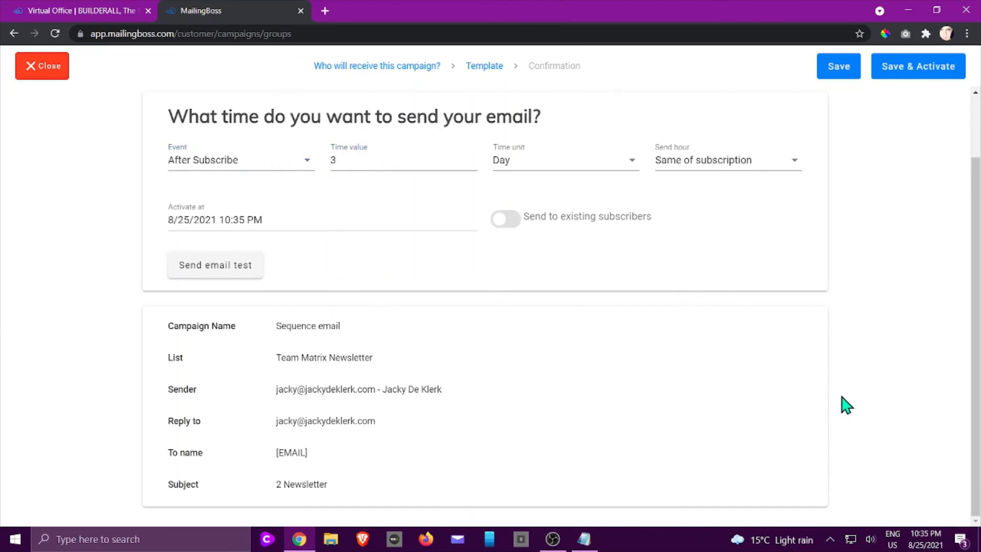
# Save the second email with its 3-days-after-subscribe schedule to the Team Matrix Newsletter sequence
pyautogui.click(842, 72)
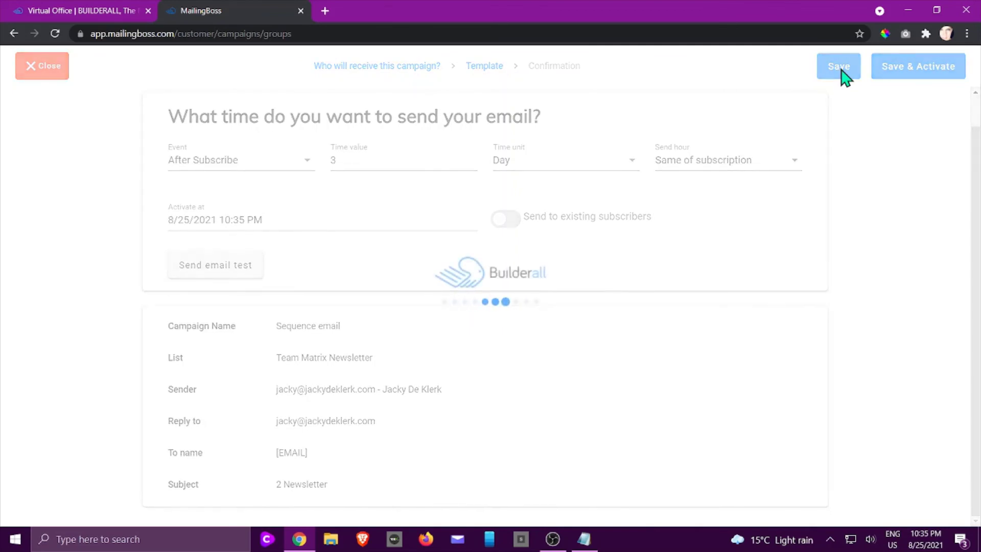